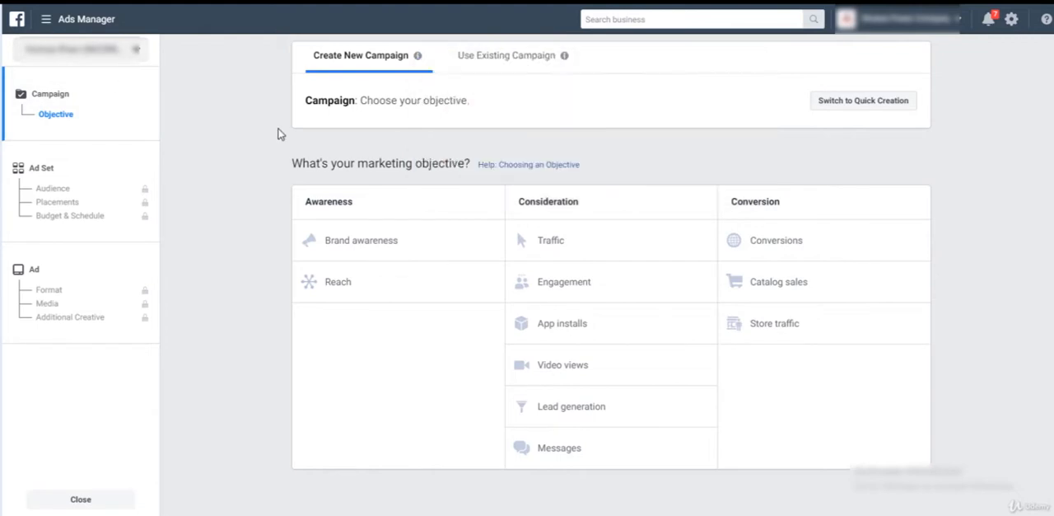
Choose Conversions as the marketing objective and dismiss the information notice above the campaign settings.
left_click(835, 241)
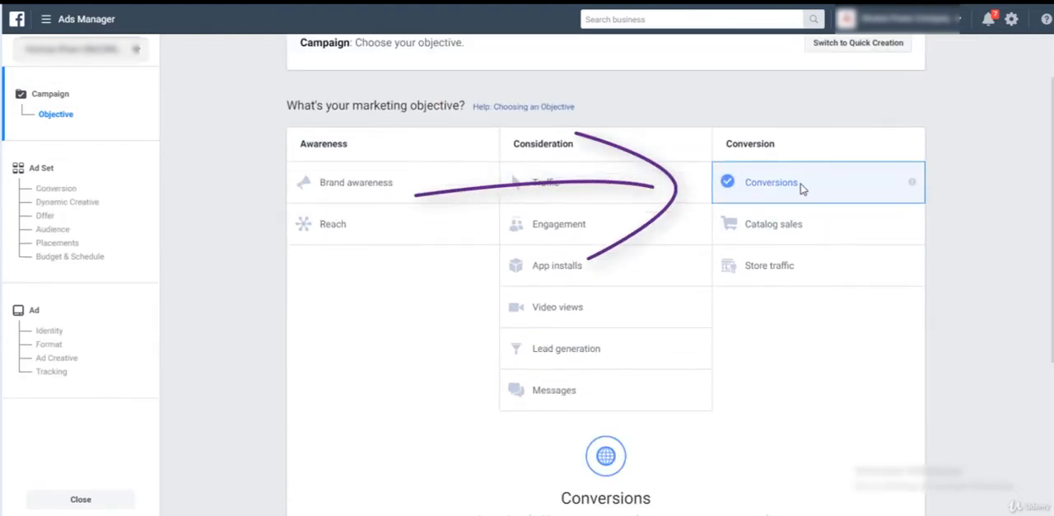
scroll(931, 339, "down", 1)
scroll(929, 334, "down", 4)
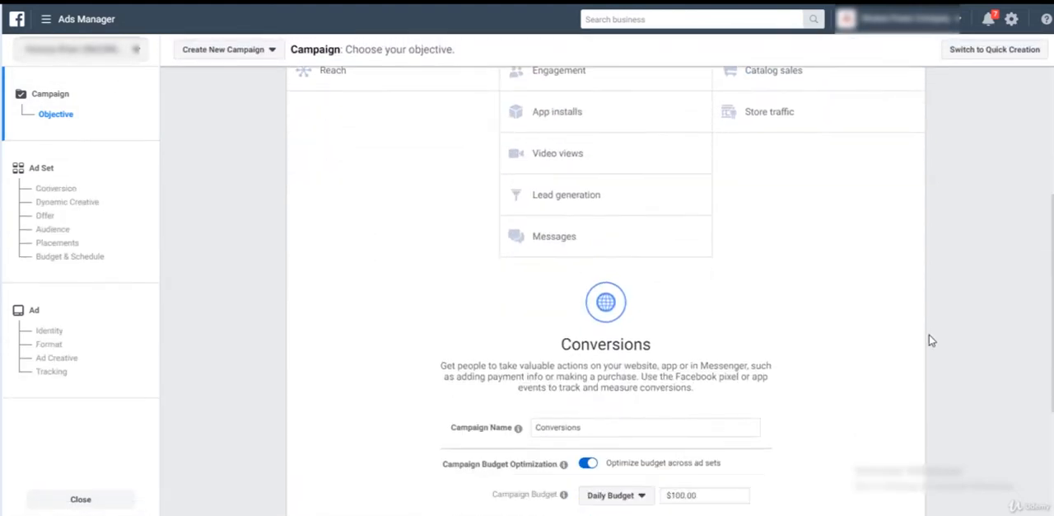
mouse_move(564, 316)
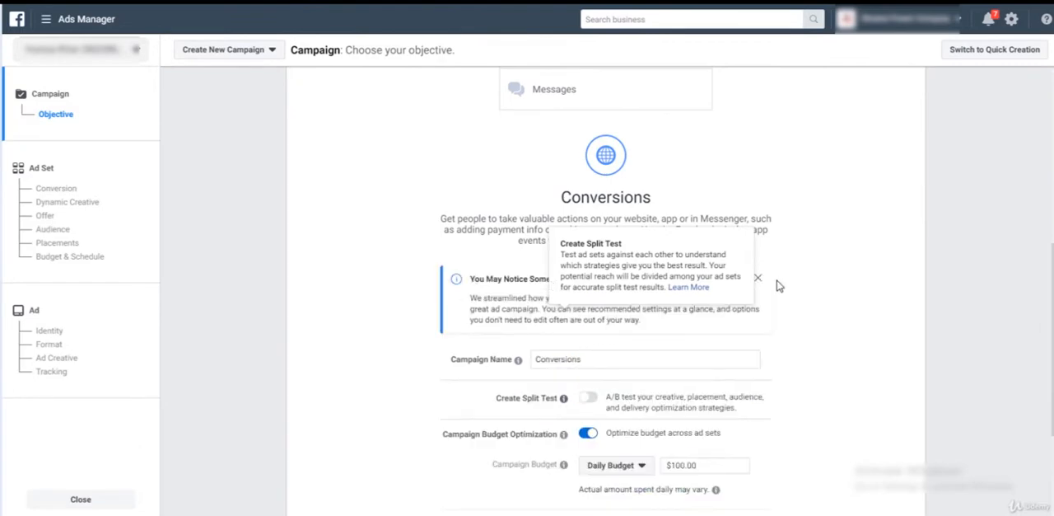
left_click(758, 280)
Name the campaign "Lead Generation - 28 Aug to 28 Sept".
left_click(563, 282)
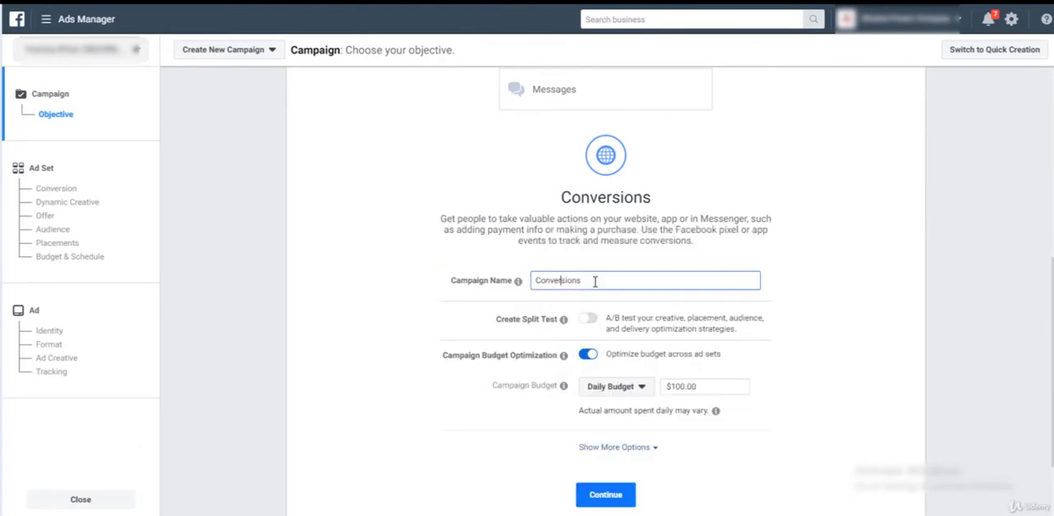
key("ctrl+a")
type("Lea")
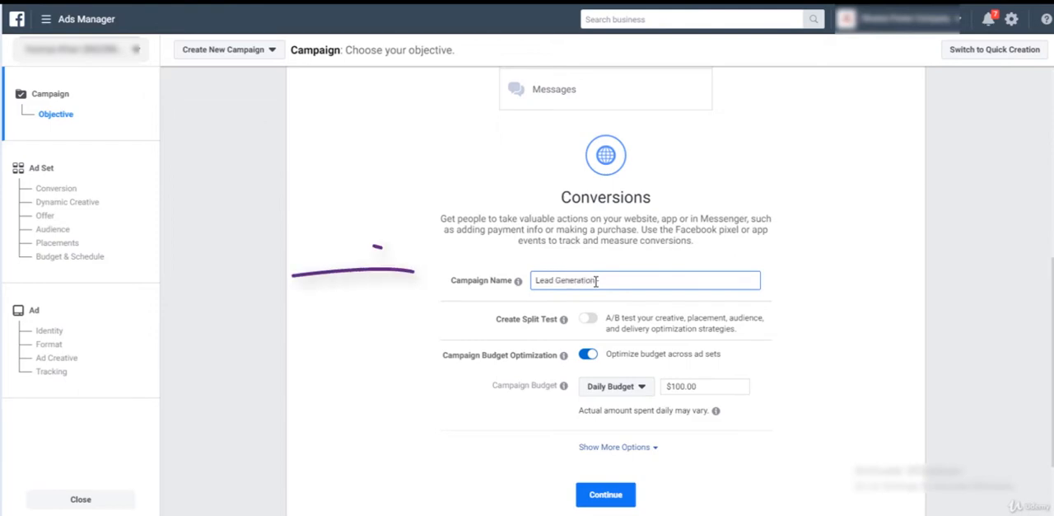
type("d Generation")
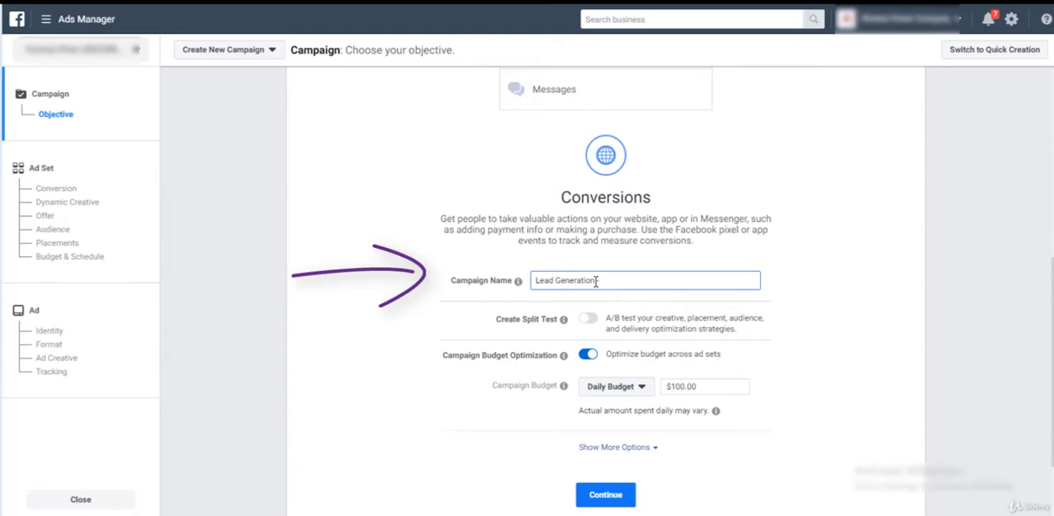
type(" - 26 Aug to 28 Sept")
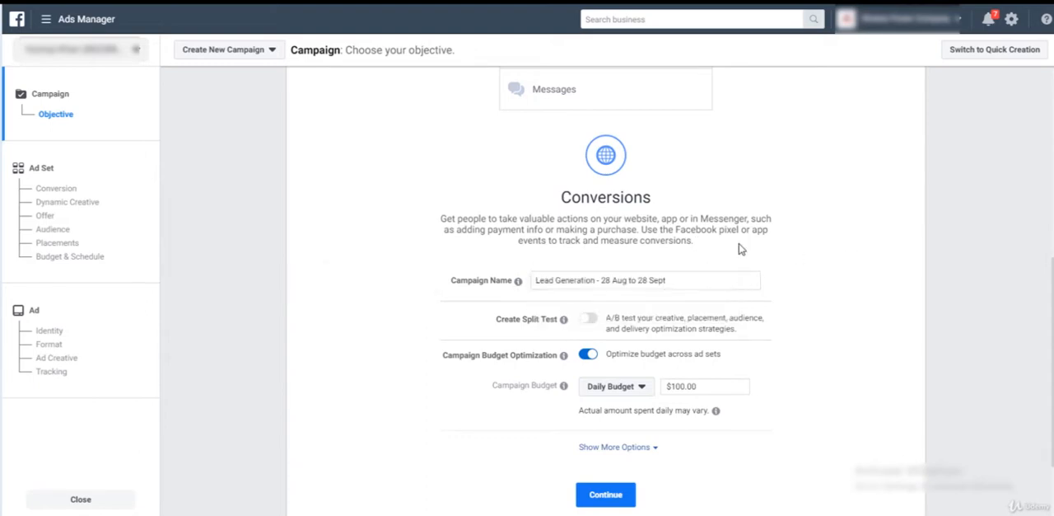
Set the campaign budget to a daily budget of $5.00 and continue to the ad set settings.
scroll(853, 259, "down", 2)
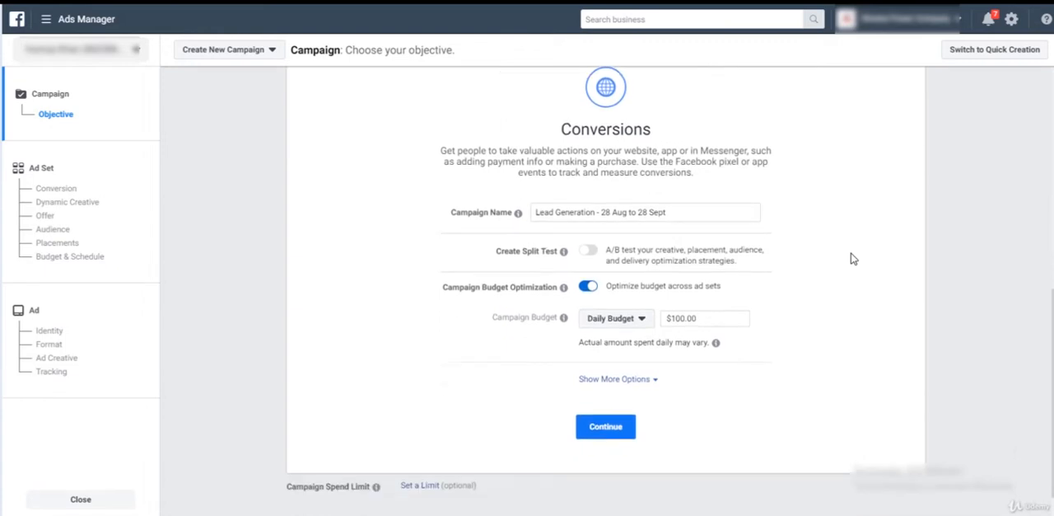
left_click(622, 321)
left_click(624, 337)
left_click_drag(705, 319, 663, 319)
type("5")
left_click(626, 432)
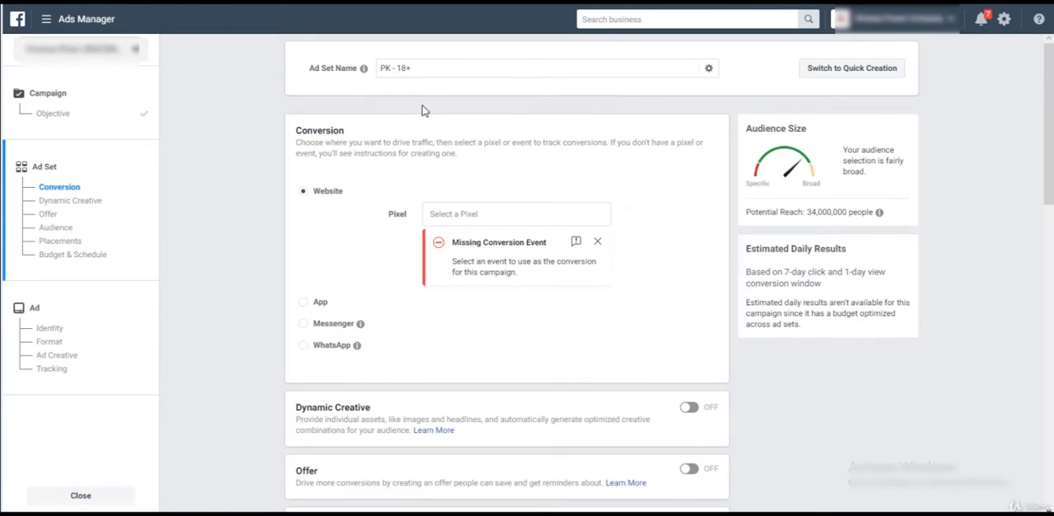
Name the ad set "Get A Quote" and select the first listed pixel for website conversions.
left_click_drag(428, 75, 373, 71)
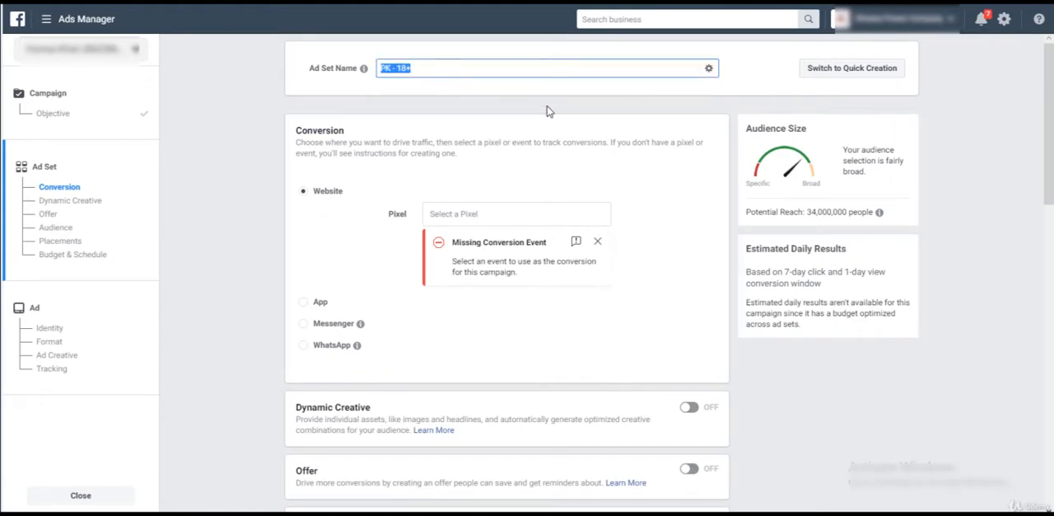
type("Get A Quote")
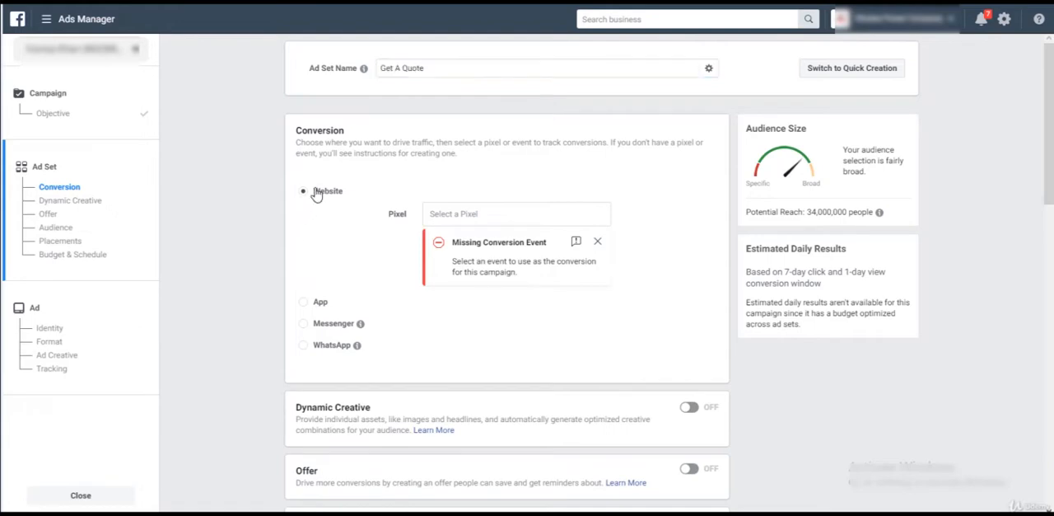
left_click(444, 214)
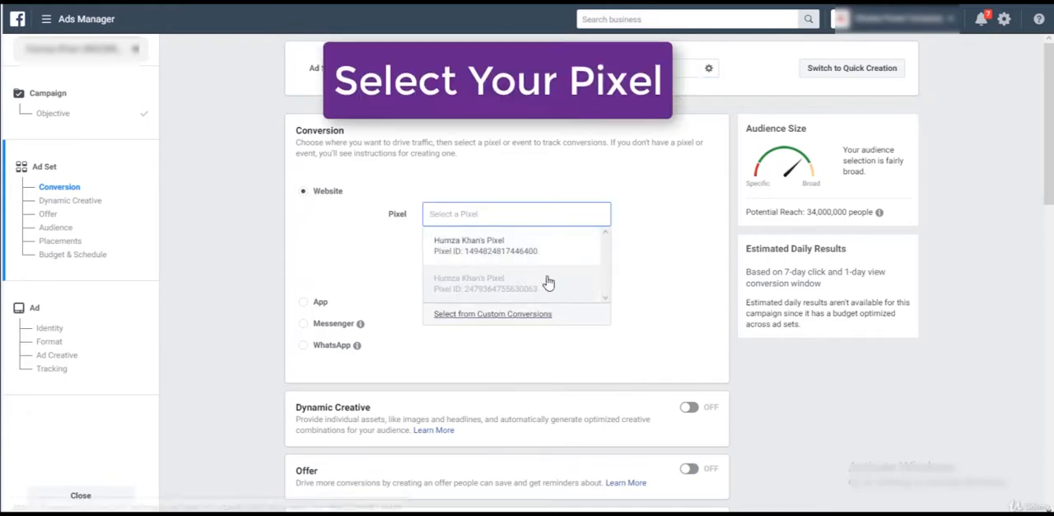
left_click(537, 251)
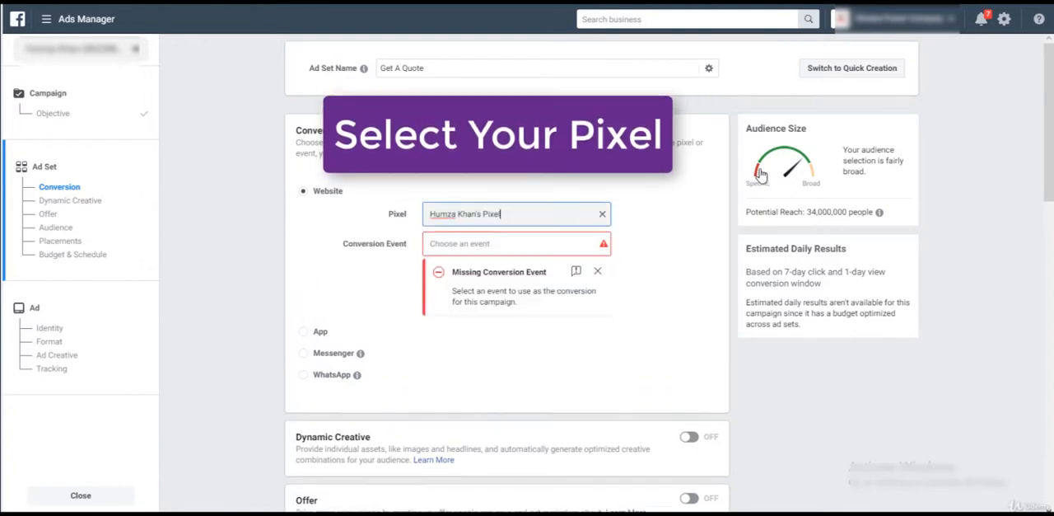
Examine the active and inactive conversion events available for the chosen pixel, such as Lead, Add to Cart and Purchase.
left_click(450, 243)
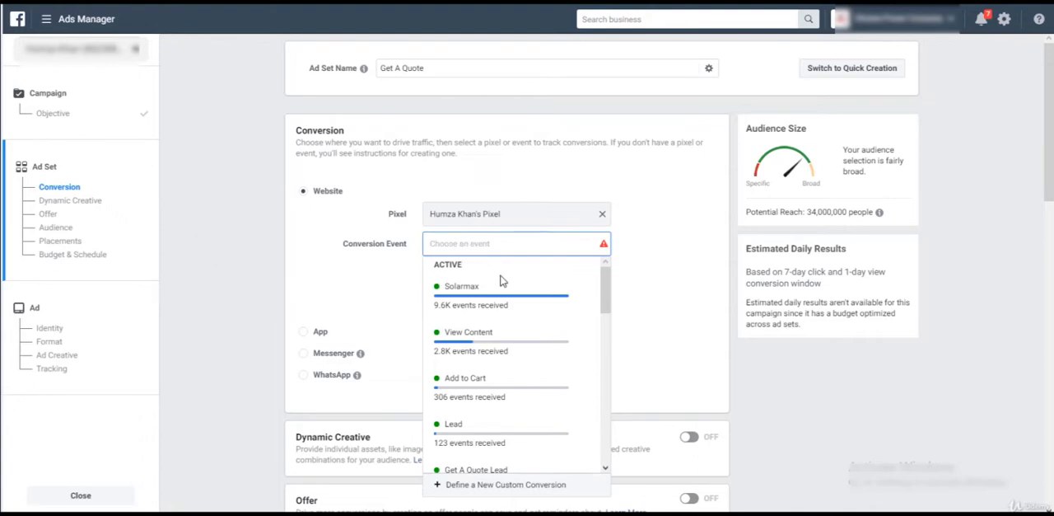
mouse_move(522, 293)
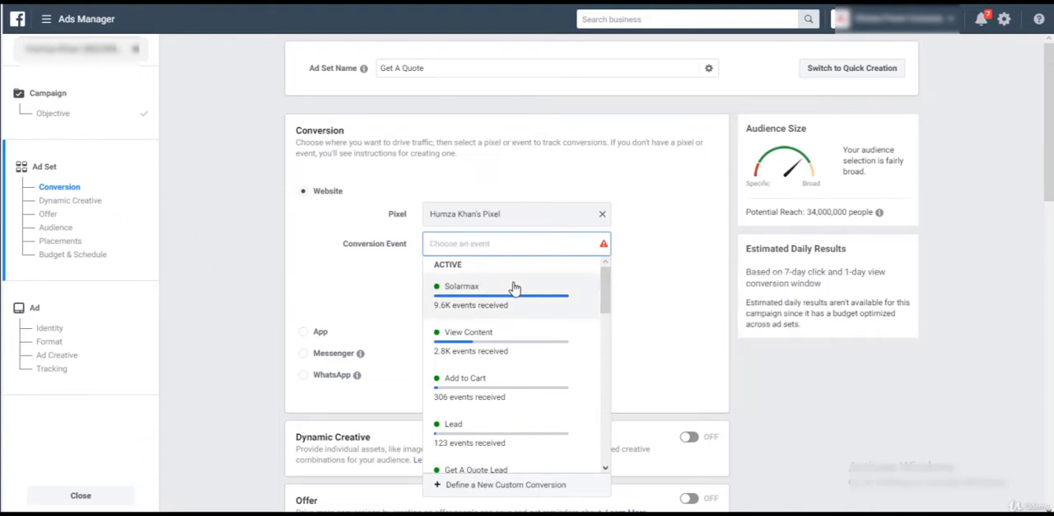
scroll(544, 294, "down", 1)
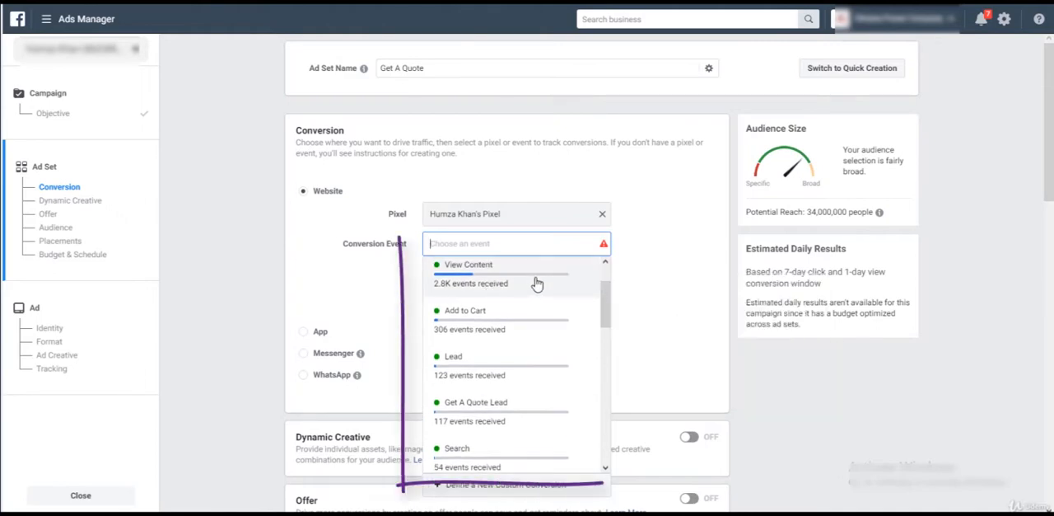
mouse_move(528, 326)
scroll(529, 326, "down", 1)
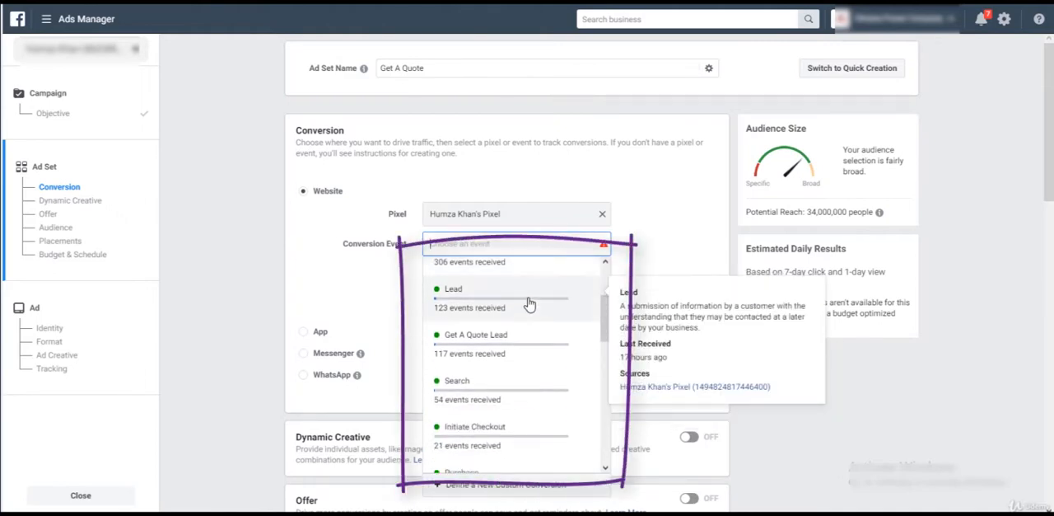
scroll(529, 305, "down", 2)
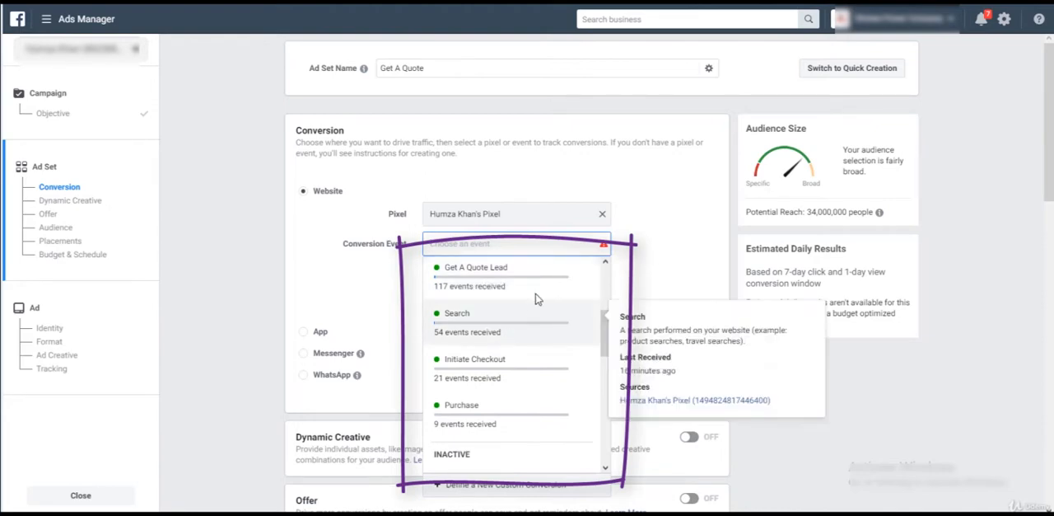
scroll(537, 299, "down", 2)
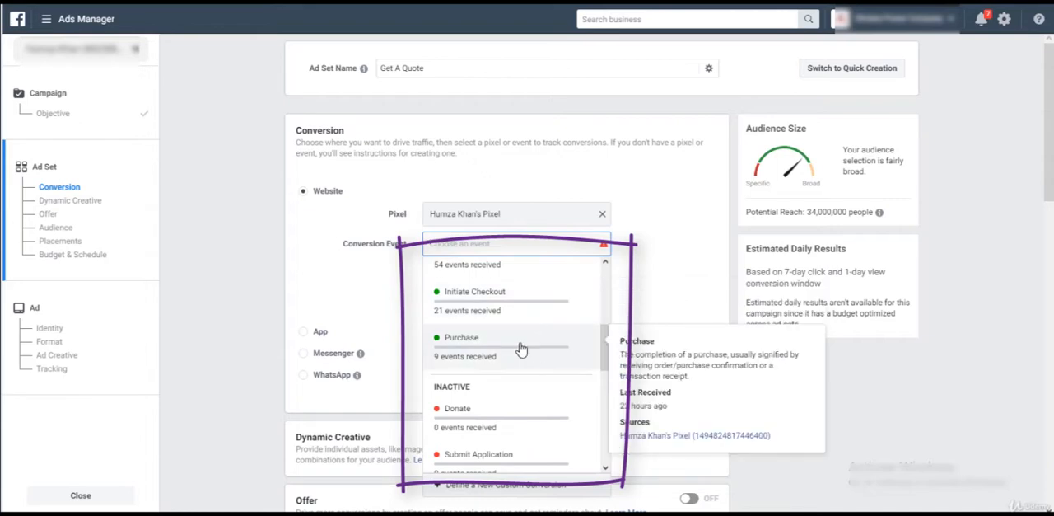
scroll(521, 349, "down", 4)
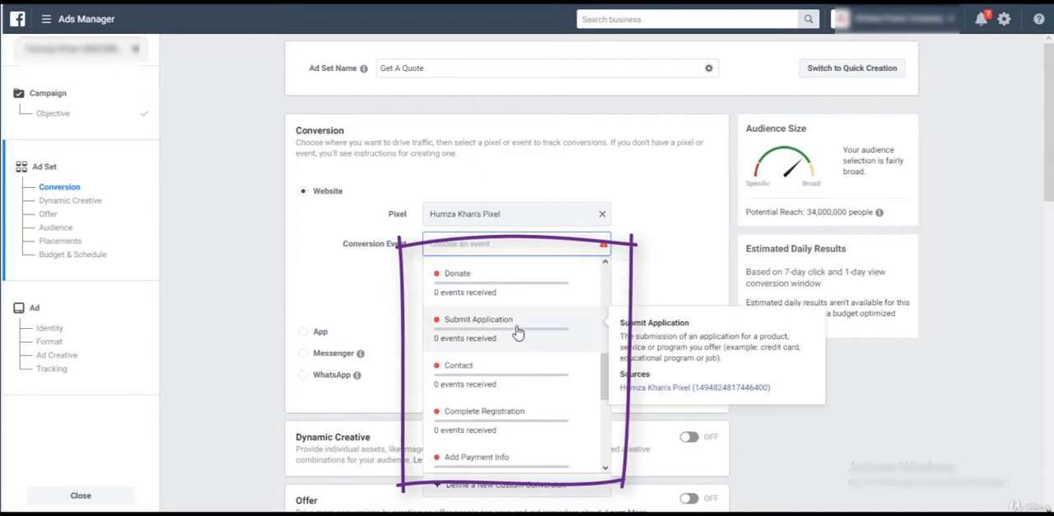
scroll(518, 358, "down", 5)
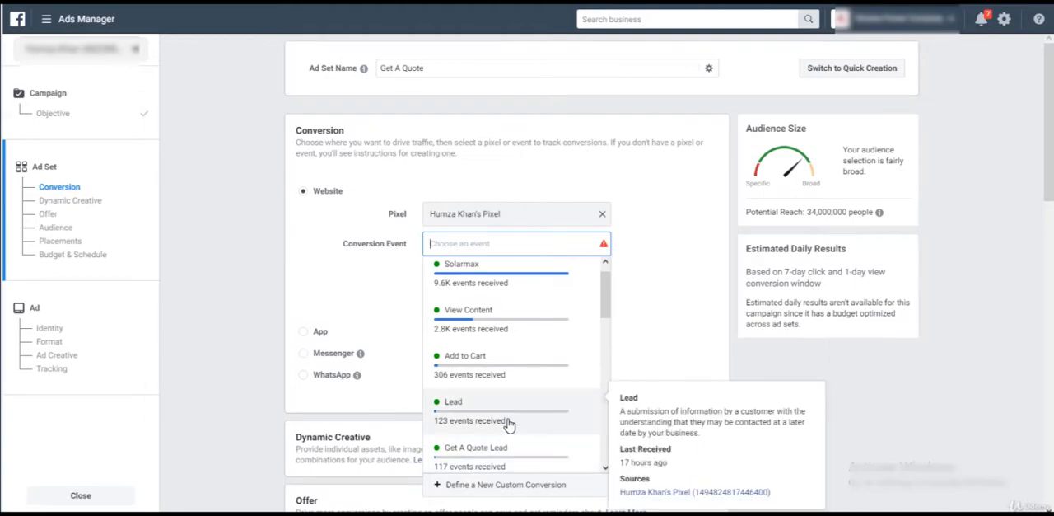
scroll(518, 423, "down", 2)
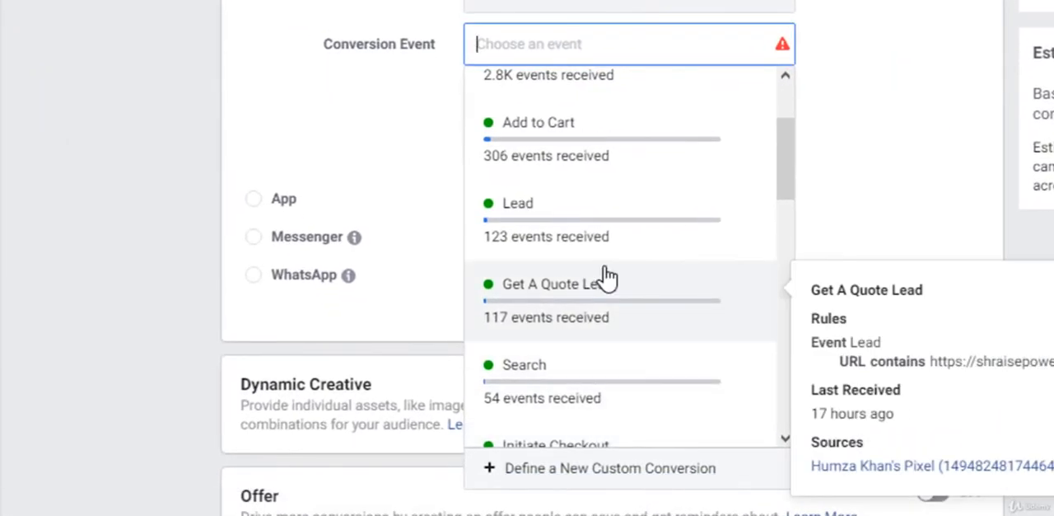
scroll(605, 279, "up", 3)
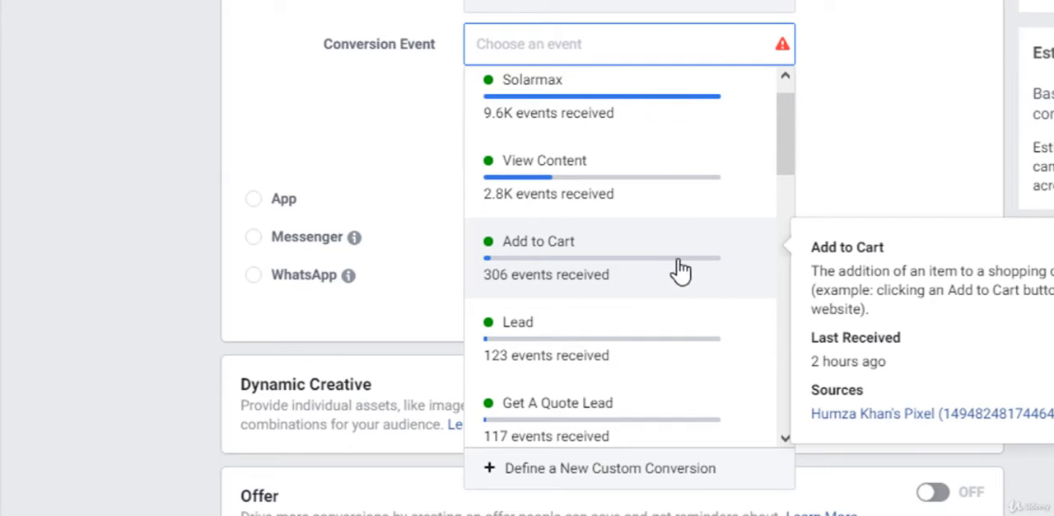
scroll(678, 268, "down", 5)
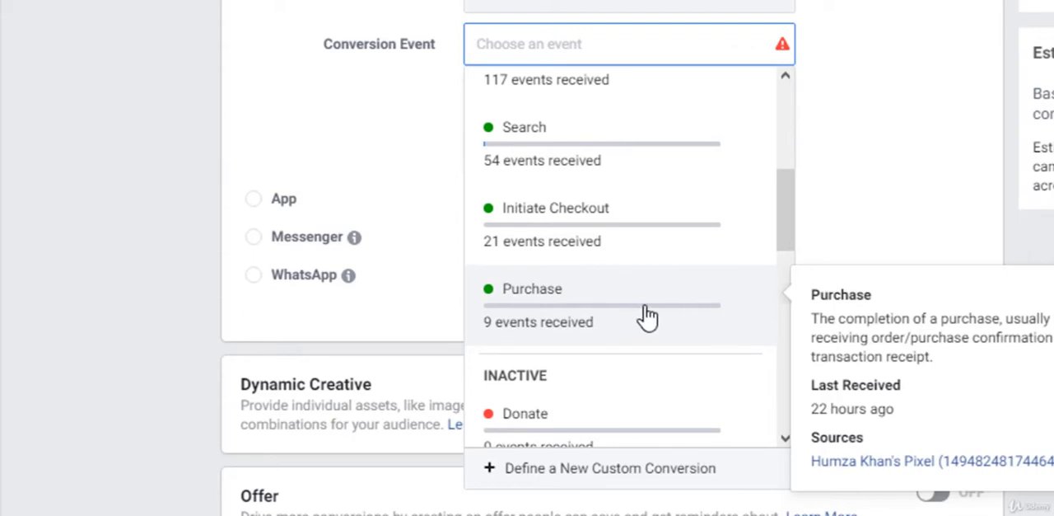
scroll(649, 316, "up", 3)
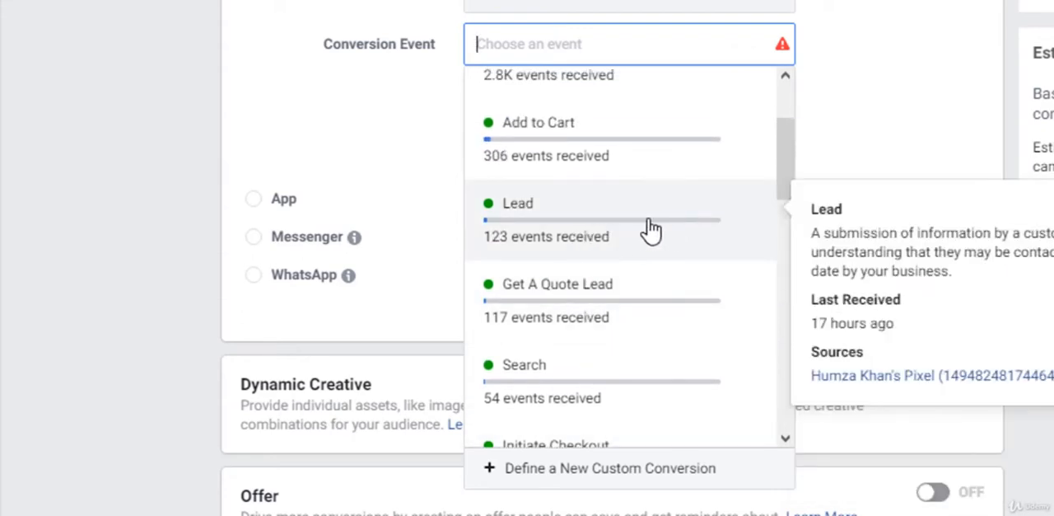
scroll(649, 233, "down", 2)
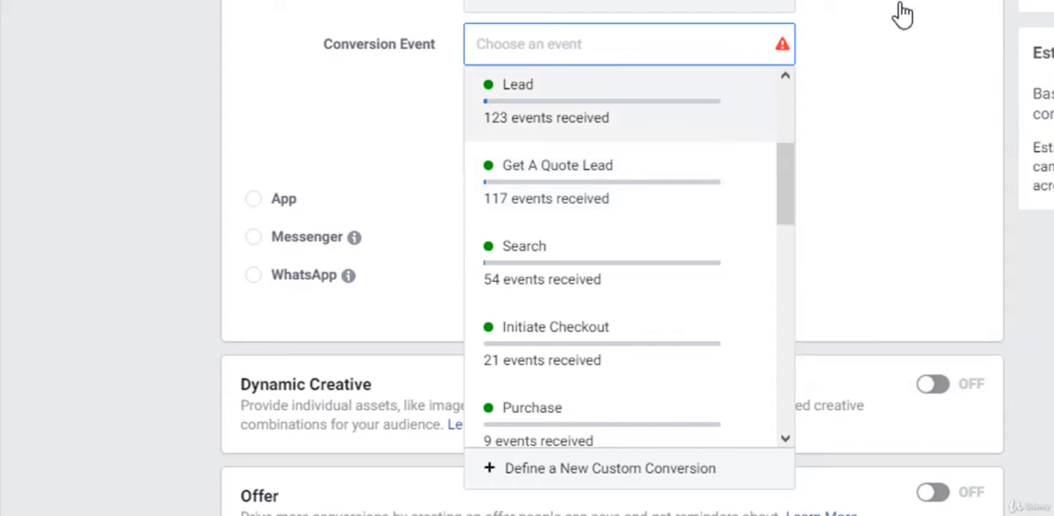
scroll(571, 254, "down", 3)
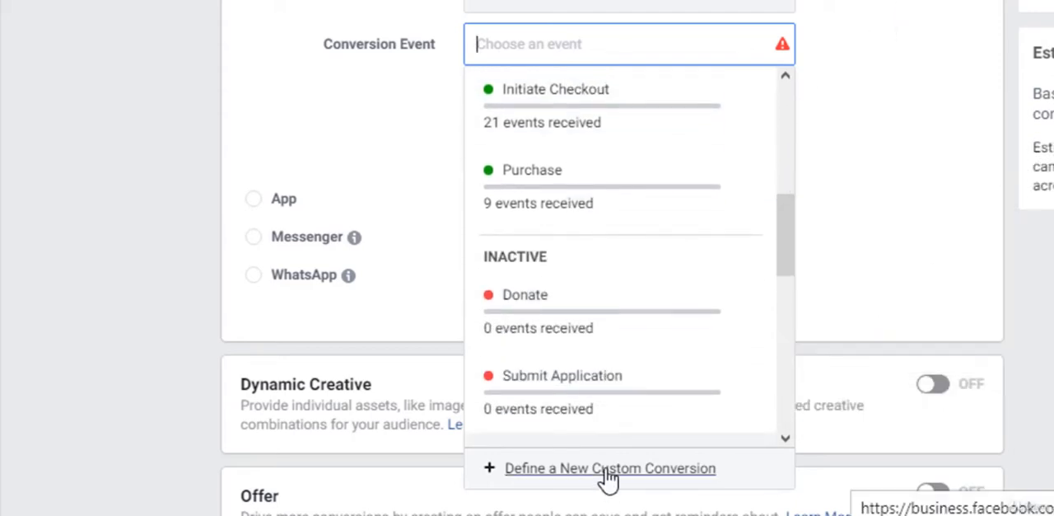
Start defining a new custom conversion and set its website event to Lead.
left_click(607, 470)
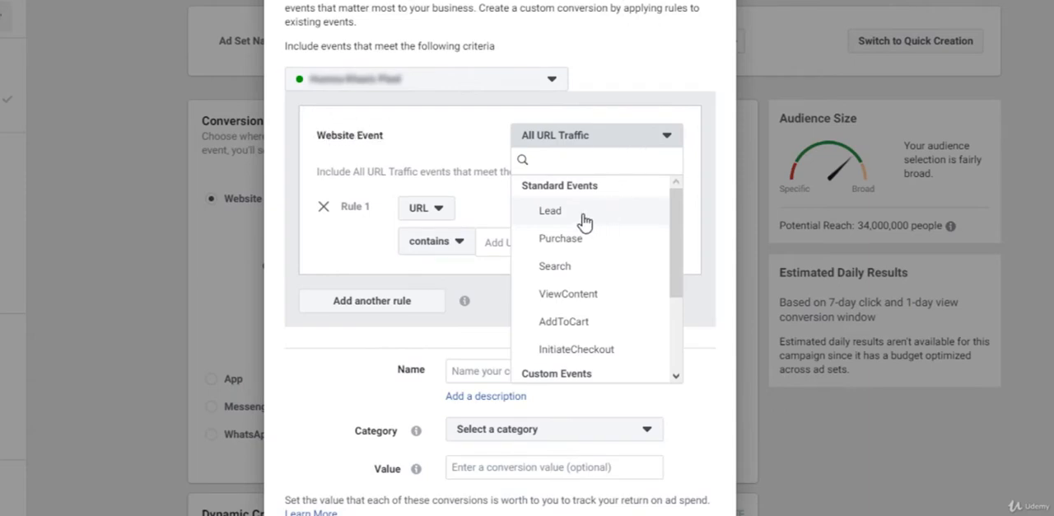
scroll(584, 222, "down", 3)
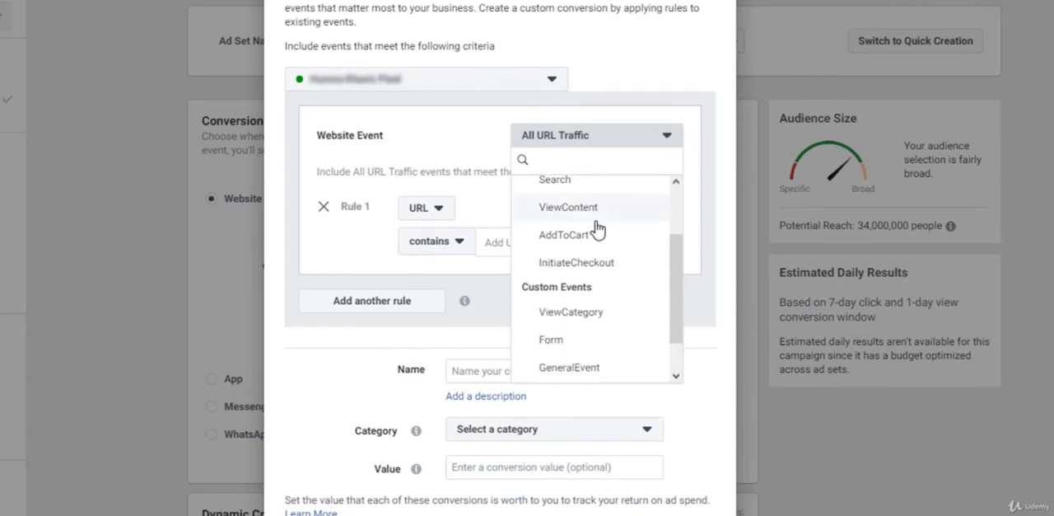
scroll(598, 228, "up", 3)
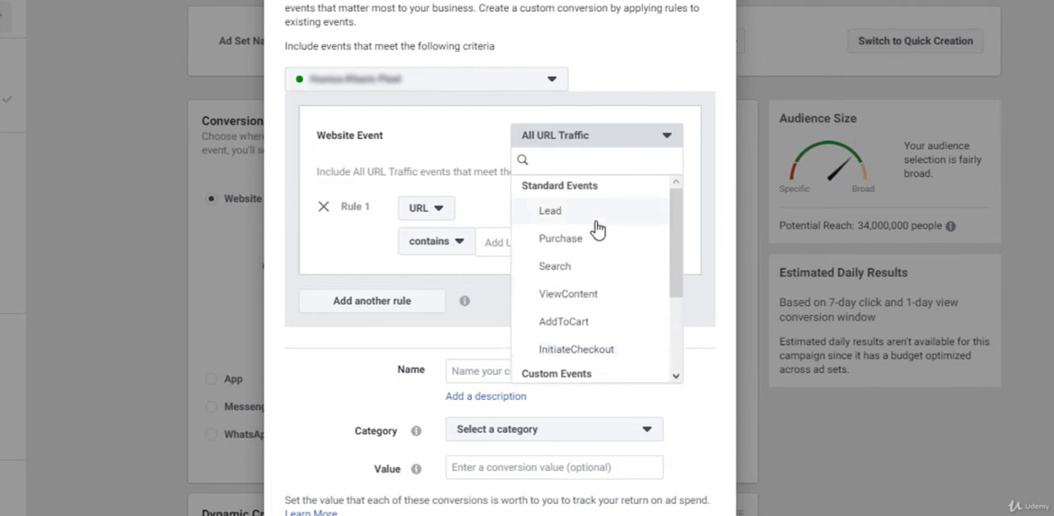
left_click(596, 219)
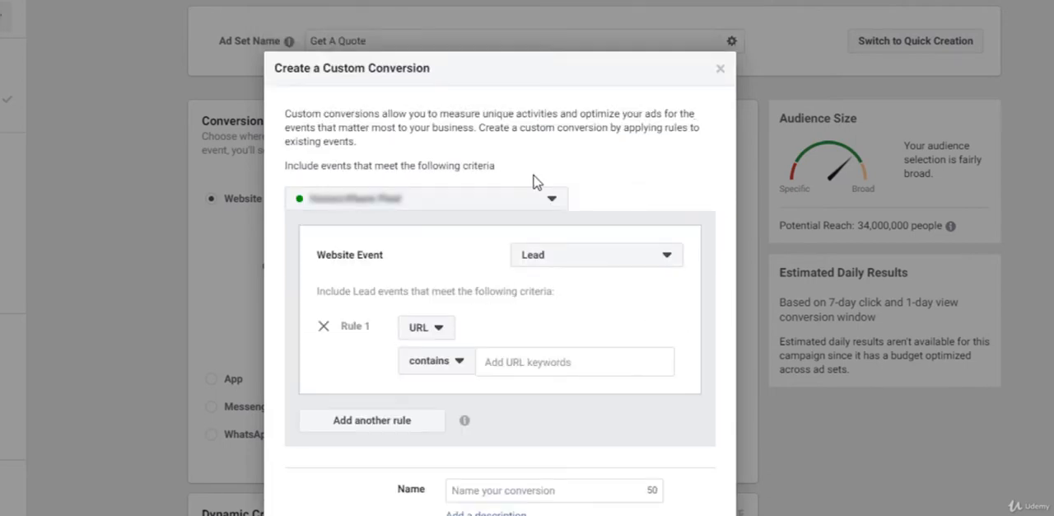
Set the URL condition of Rule 1 in the custom conversion to "equals".
scroll(617, 173, "down", 1)
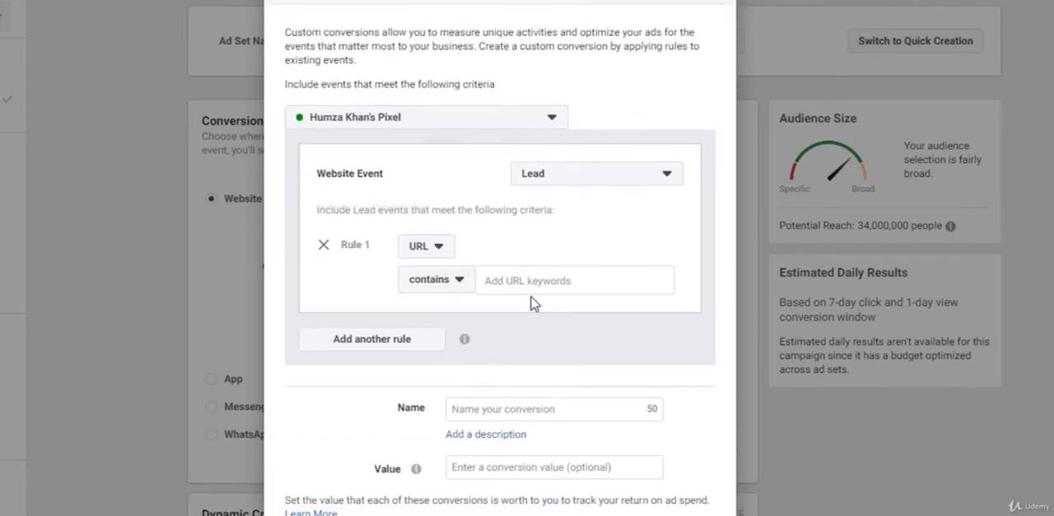
left_click(459, 287)
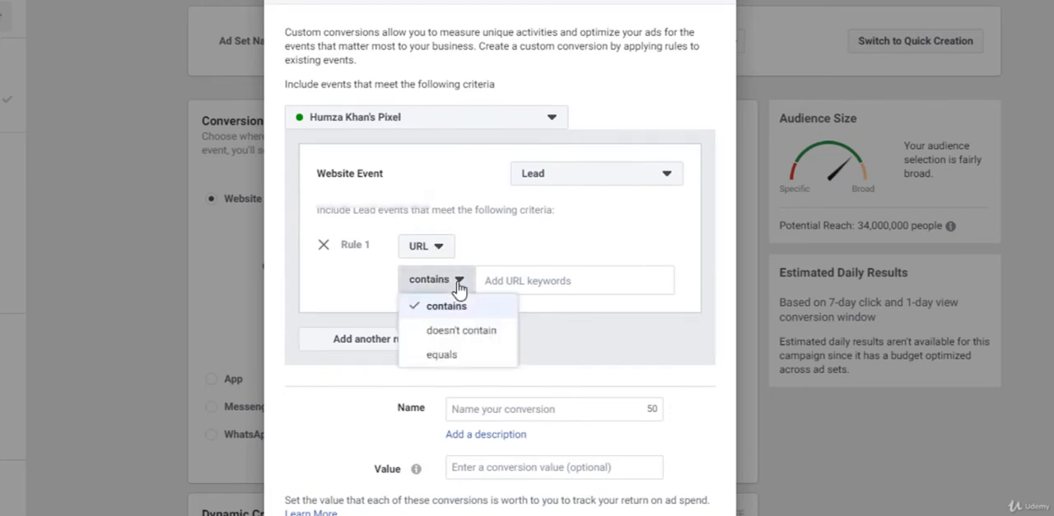
left_click(452, 359)
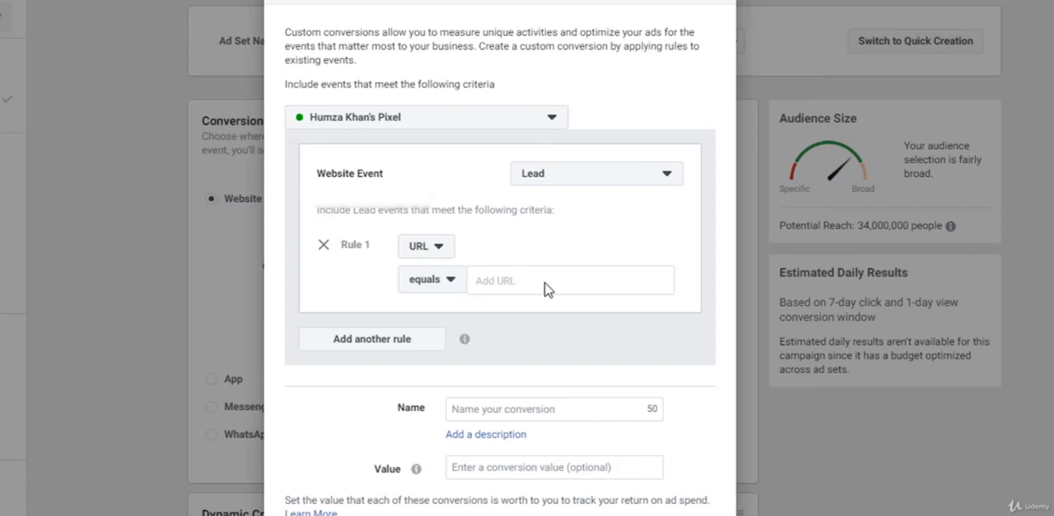
Paste the landing page's get-quote URL as the Rule 1 value of the custom conversion.
left_click(502, 276)
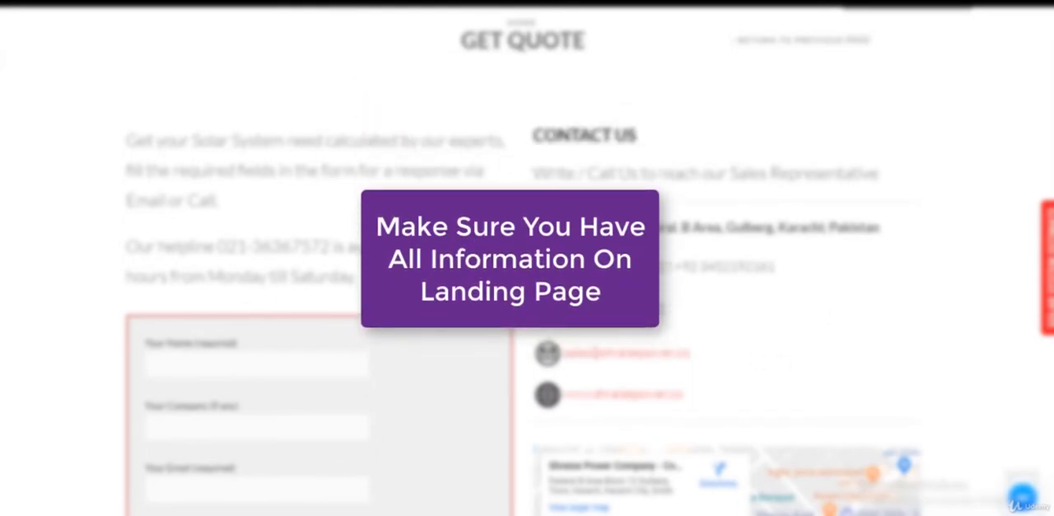
right_click(171, 3)
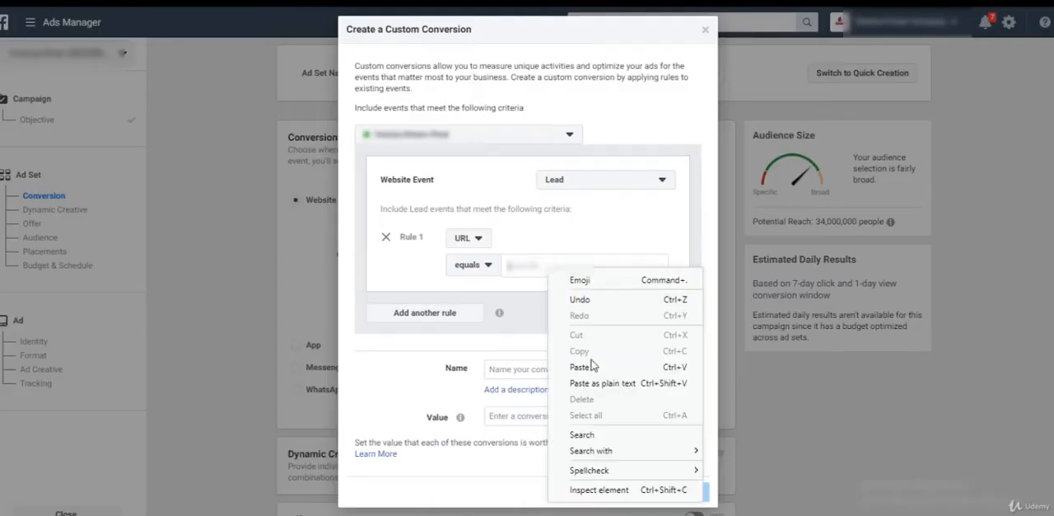
left_click(590, 365)
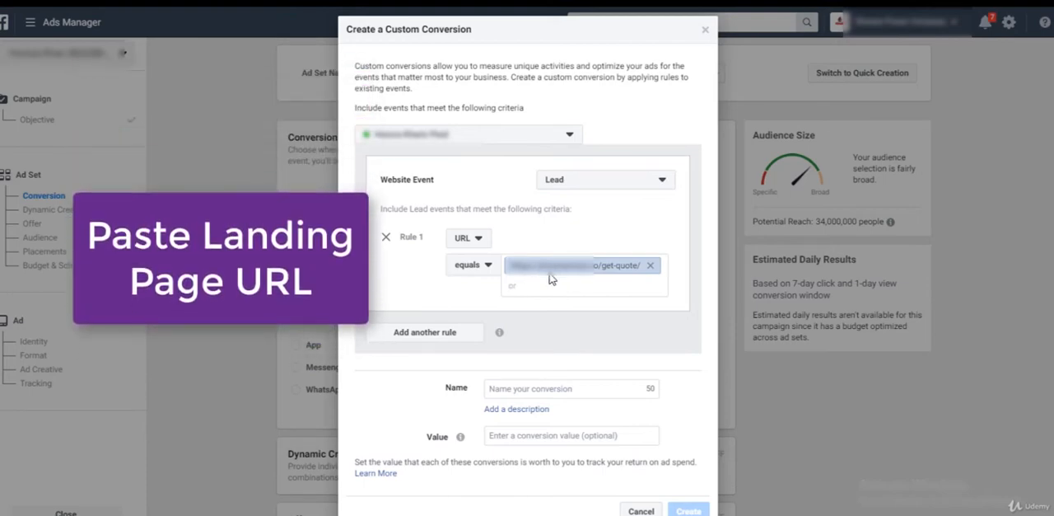
Name the custom conversion "Get Quote" and cancel its creation.
left_click(553, 383)
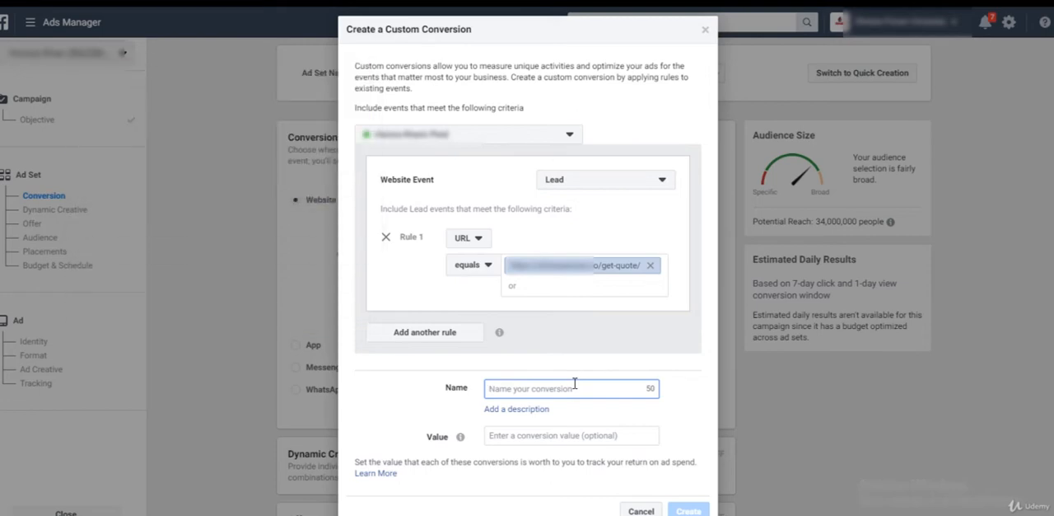
type("Q")
key("BackSpace")
type("Get Quote")
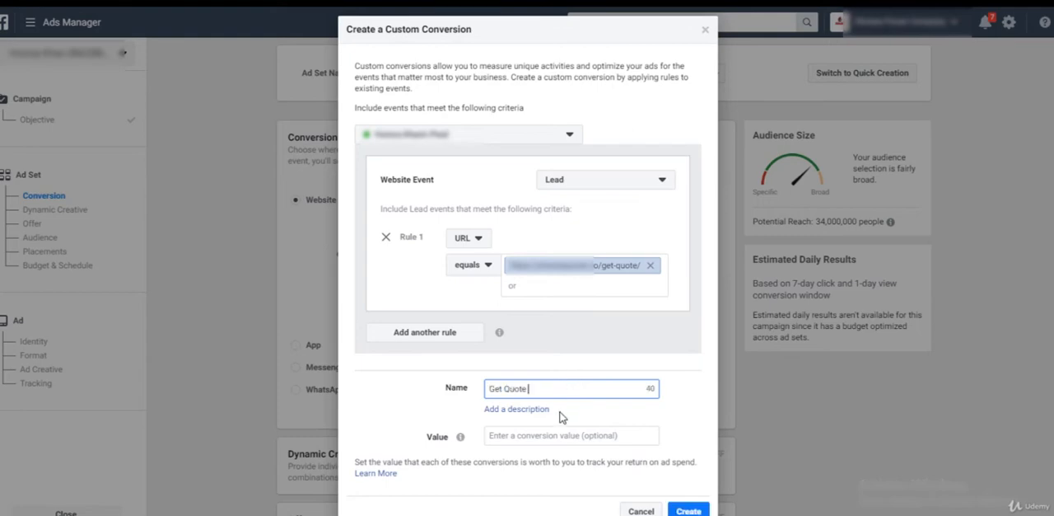
left_click(628, 403)
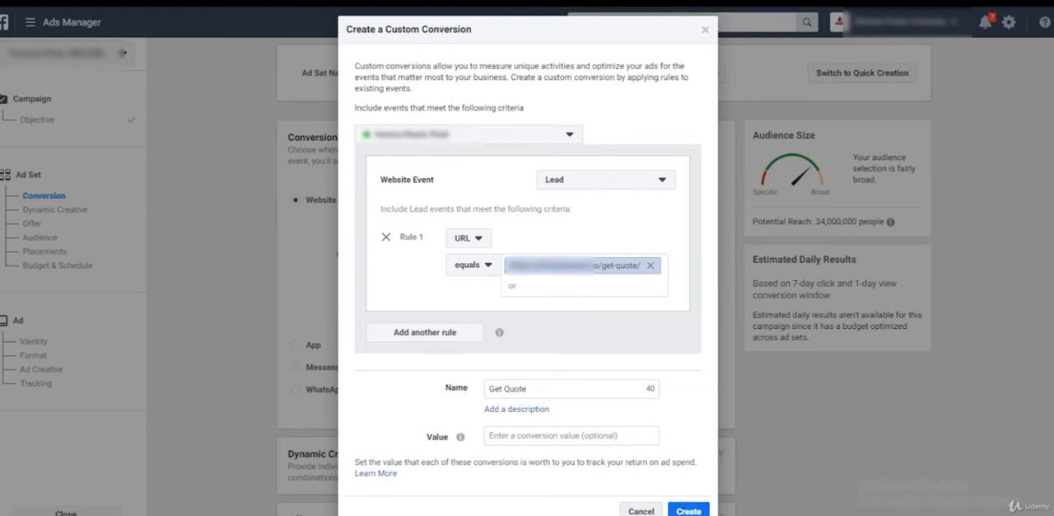
left_click(641, 511)
Choose the existing custom conversion Get A Quote Lead as the ad set's conversion event.
left_click(547, 251)
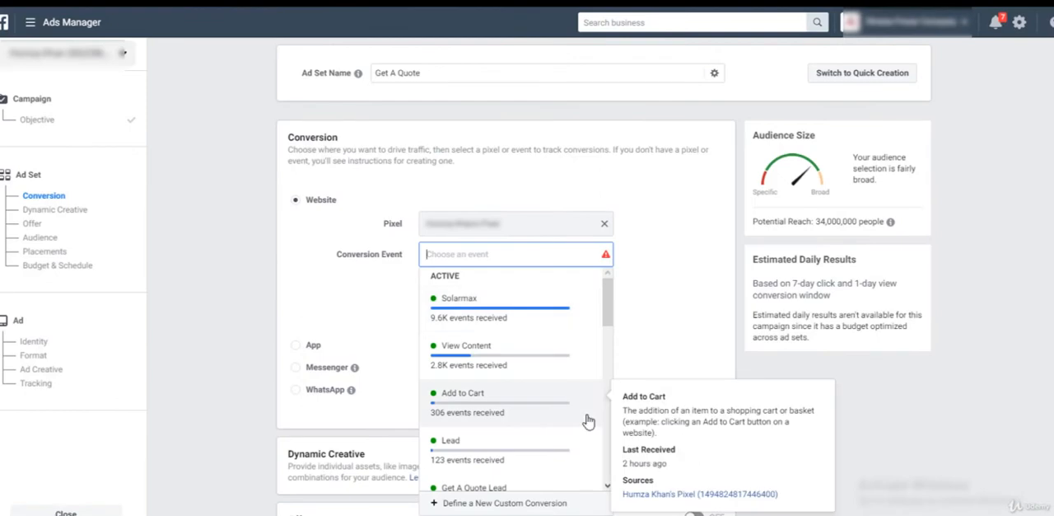
scroll(527, 362, "down", 1)
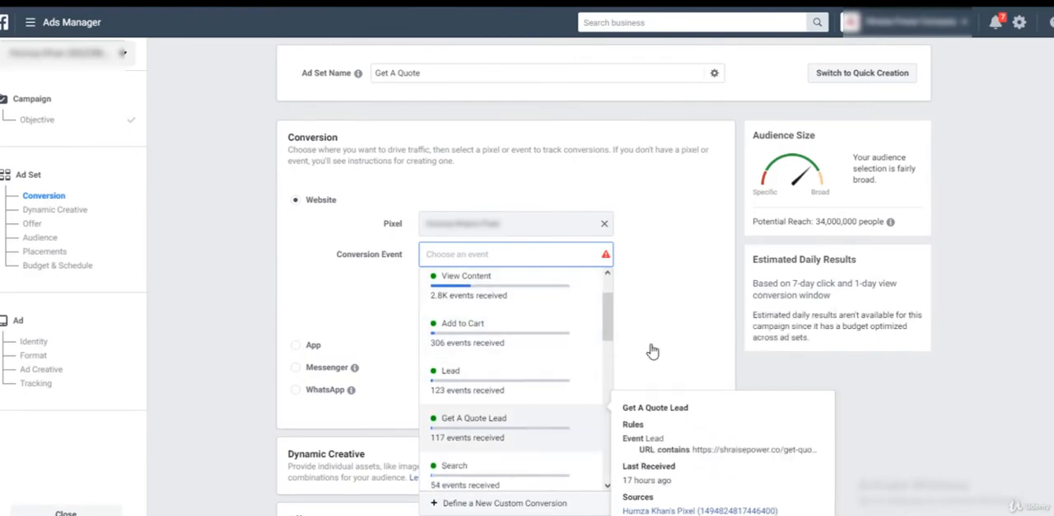
left_click(485, 420)
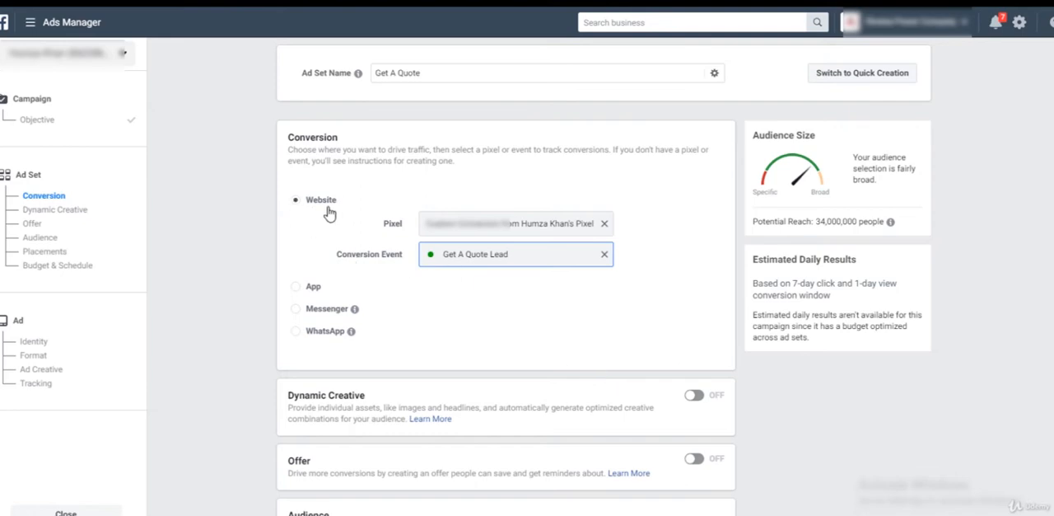
Look through the saved audiences available for the ad set, including the details of Basic Audience.
scroll(597, 336, "down", 3)
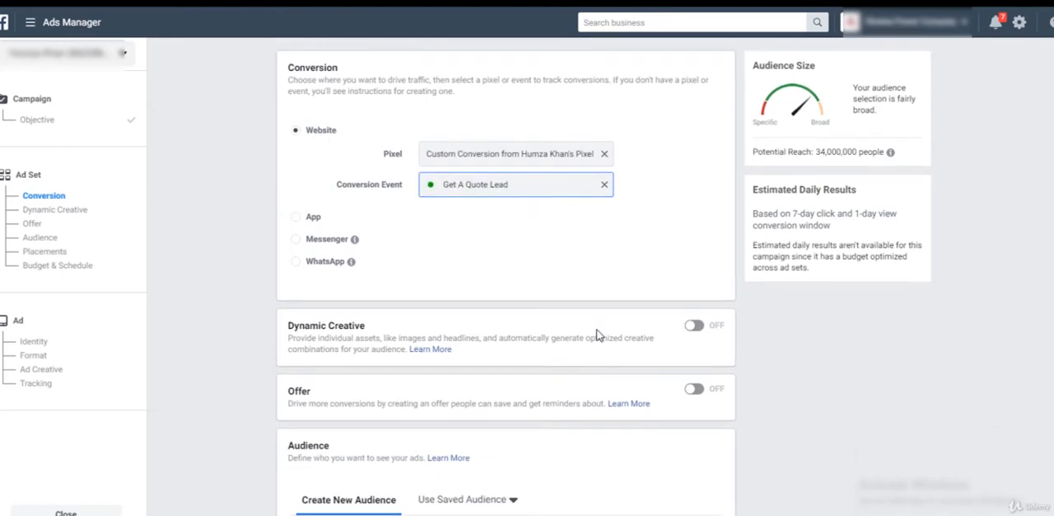
scroll(599, 335, "down", 3)
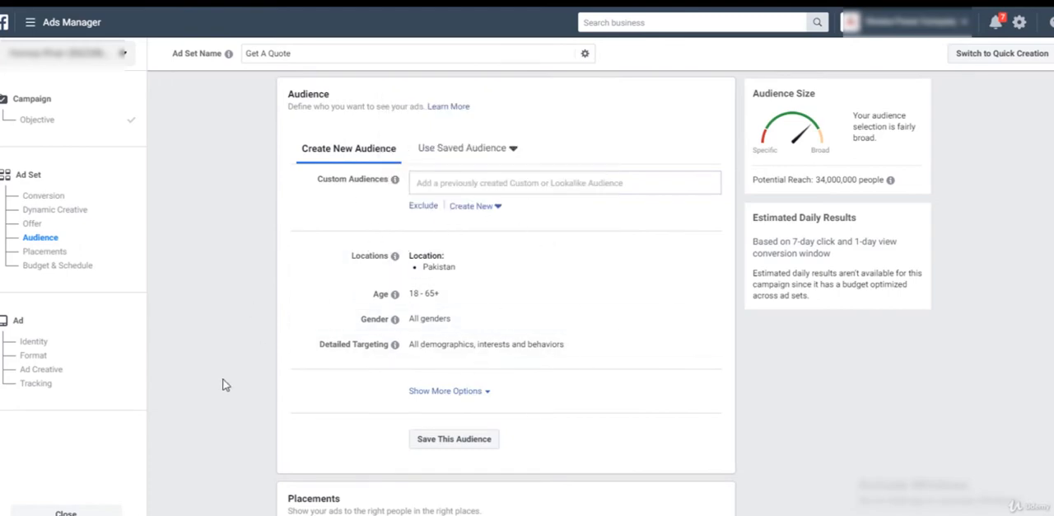
left_click(494, 154)
mouse_move(460, 241)
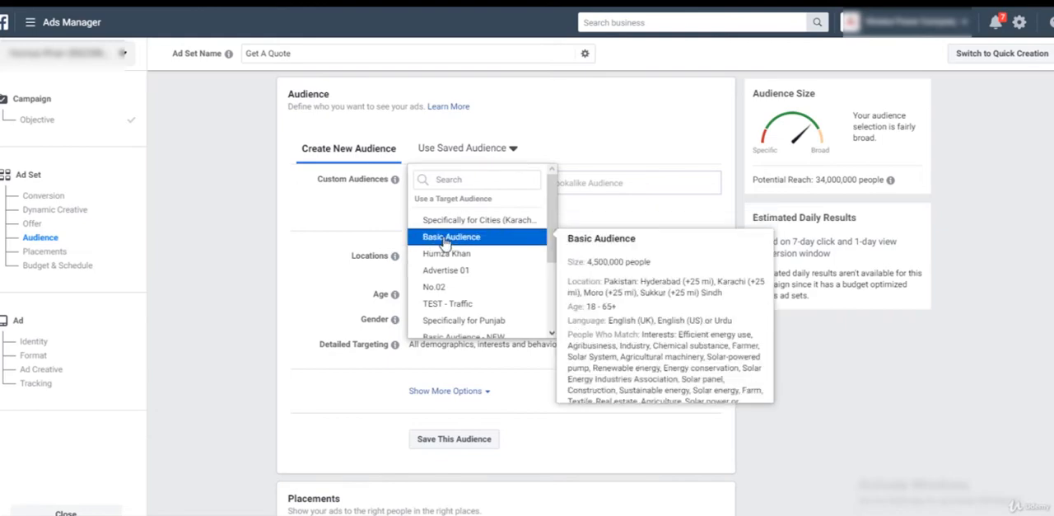
left_click(461, 238)
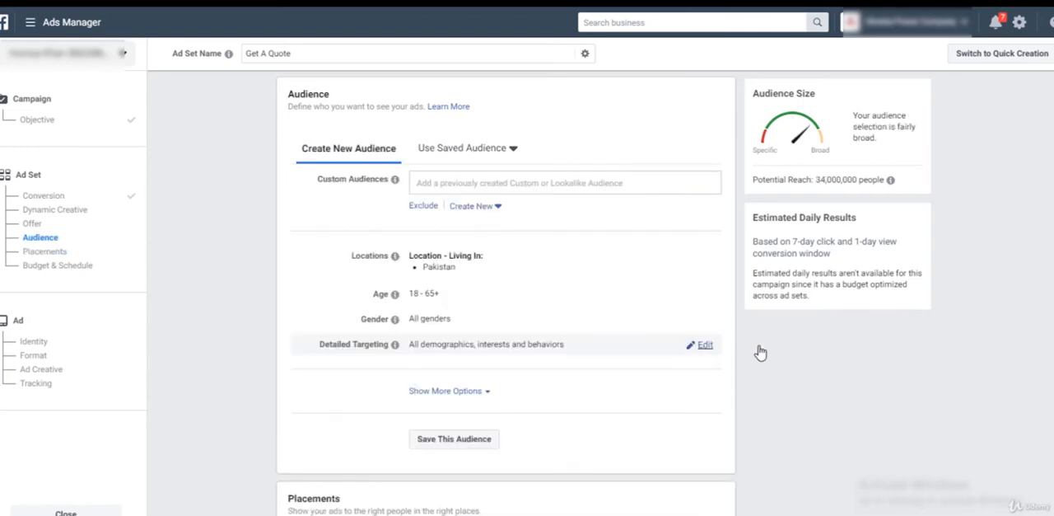
Add the purchase behavior Engaged Shoppers to the audience's detailed targeting.
left_click(701, 345)
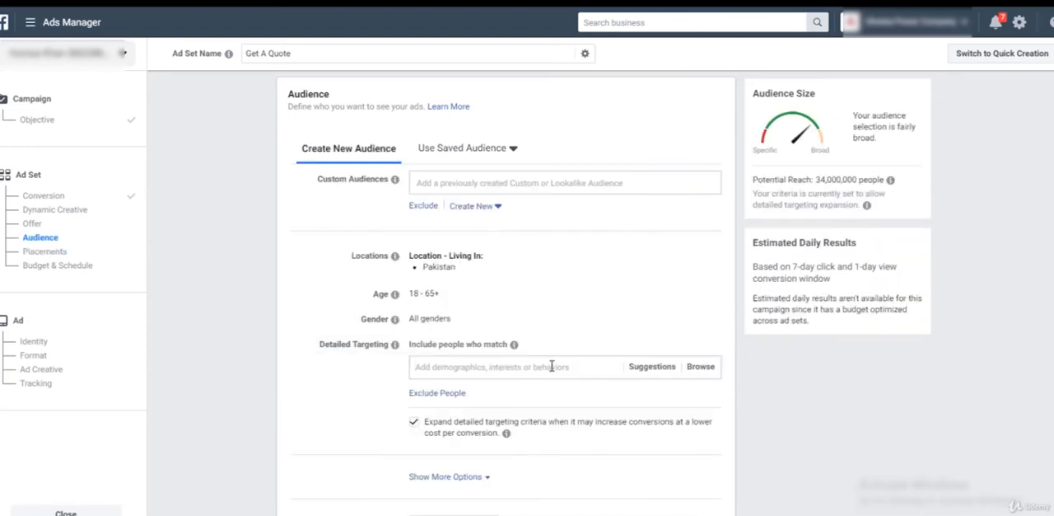
left_click(552, 366)
type("enga")
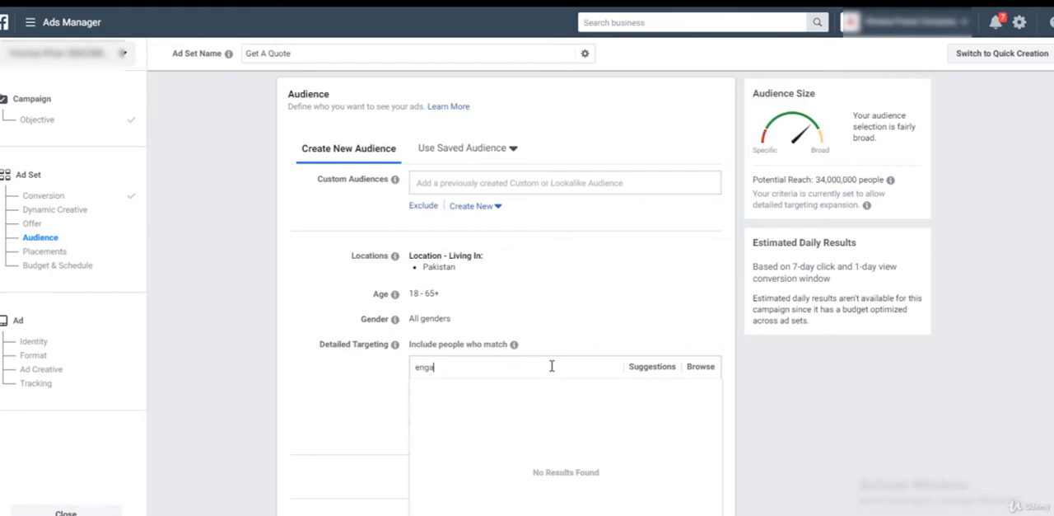
type("ged ")
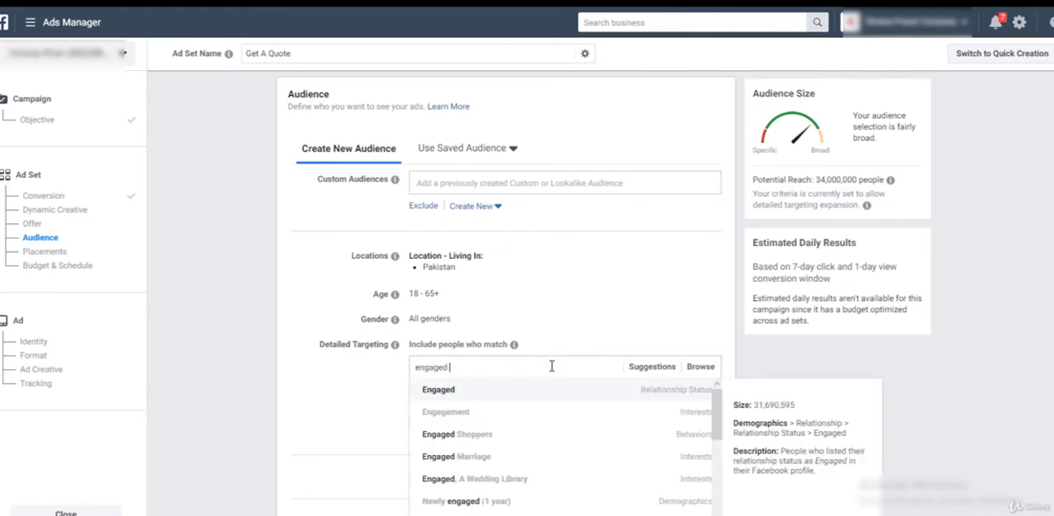
type("shopp")
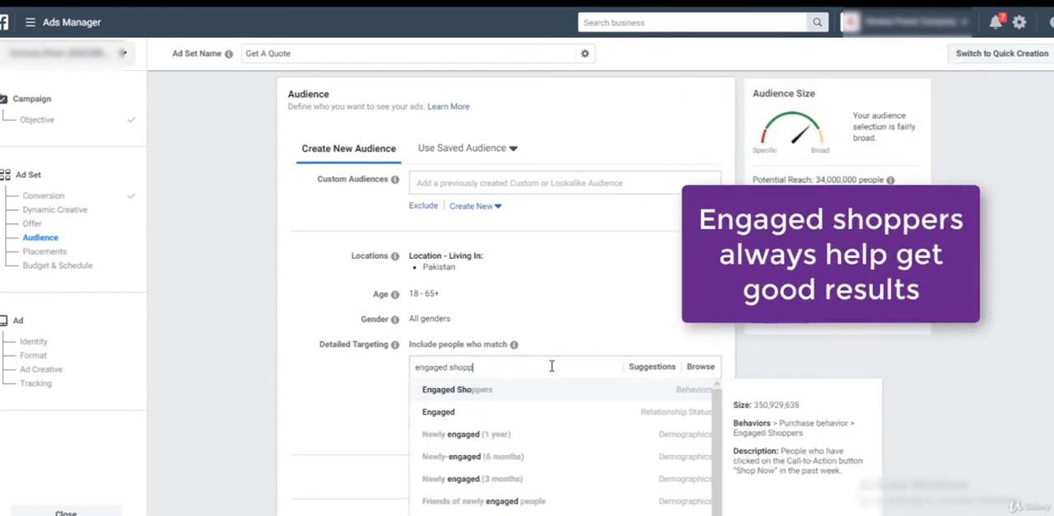
left_click(483, 396)
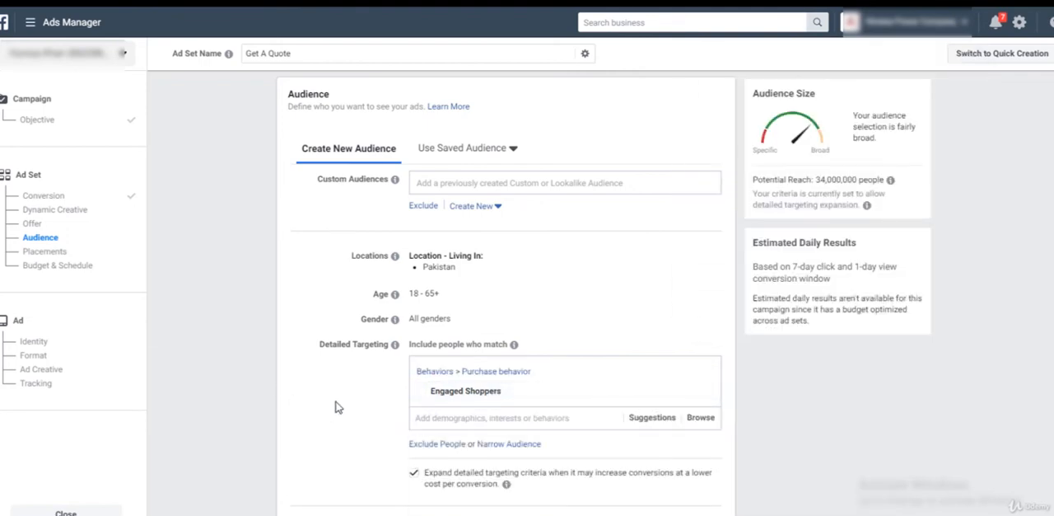
Browse the suggested detailed targeting options and remove Engaged Shoppers from the audience.
scroll(344, 405, "down", 1)
left_click(675, 349)
scroll(678, 353, "down", 1)
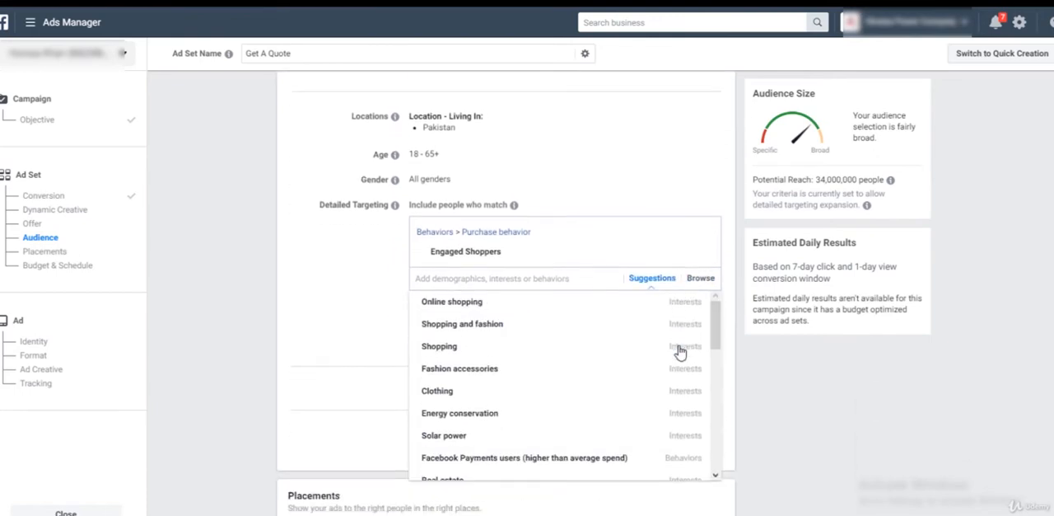
scroll(540, 337, "down", 3)
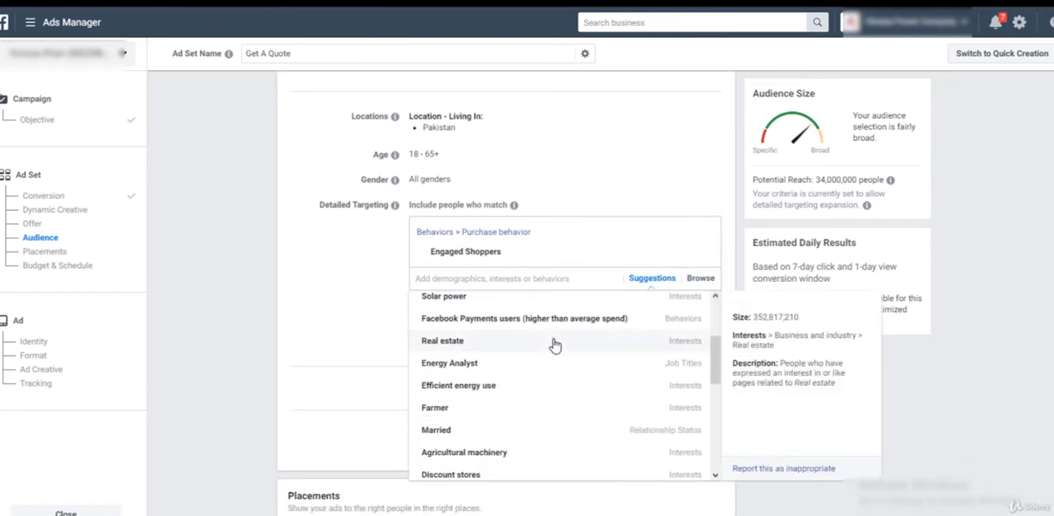
scroll(556, 354, "down", 5)
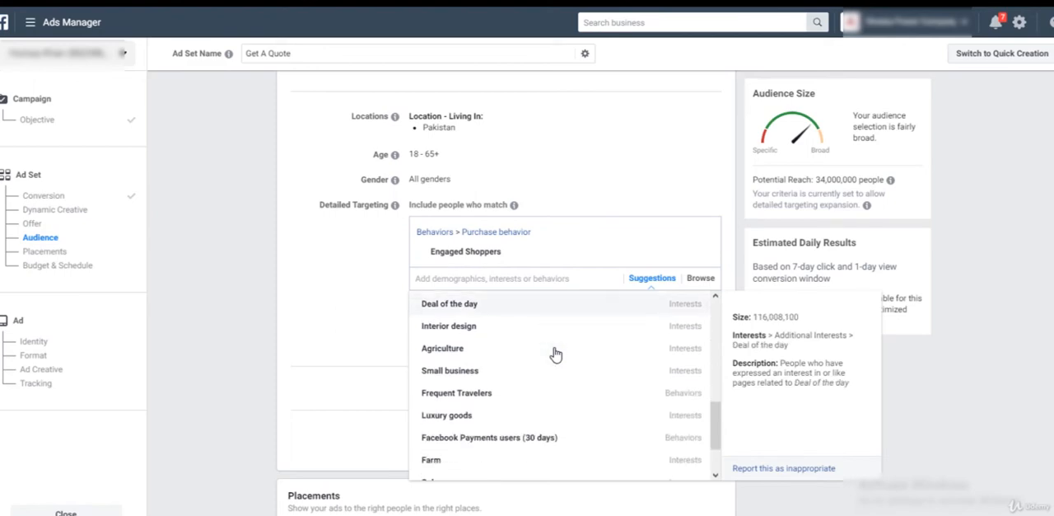
scroll(536, 401, "up", 8)
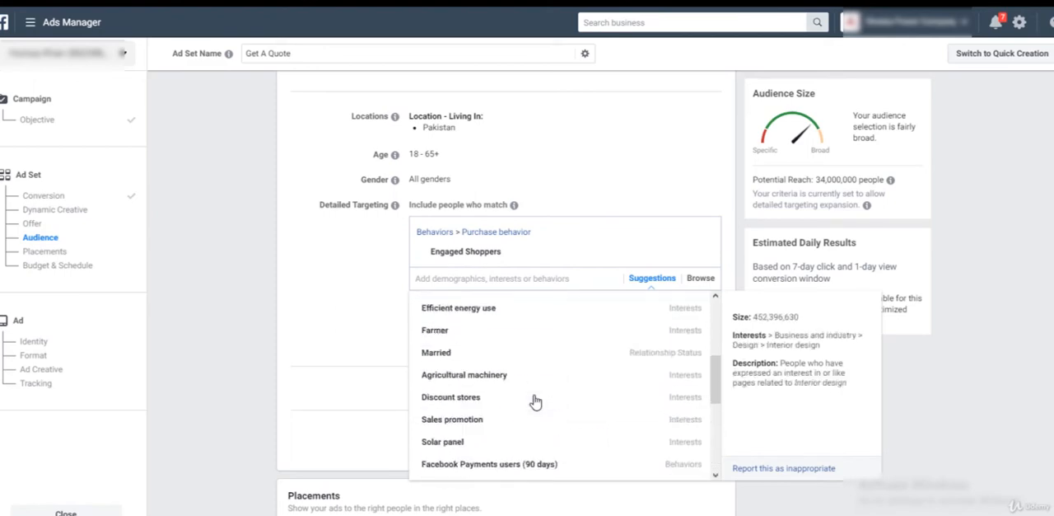
left_click(365, 371)
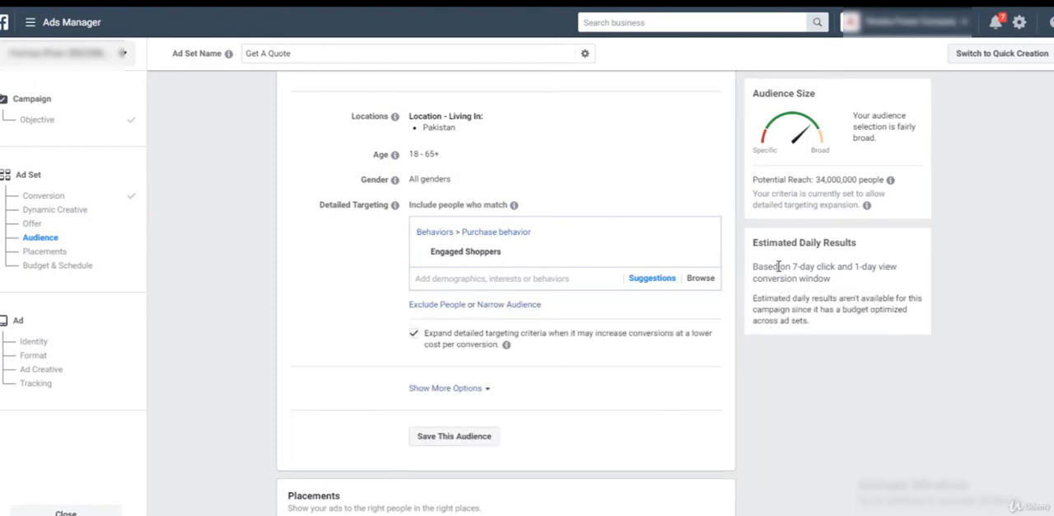
left_click(701, 254)
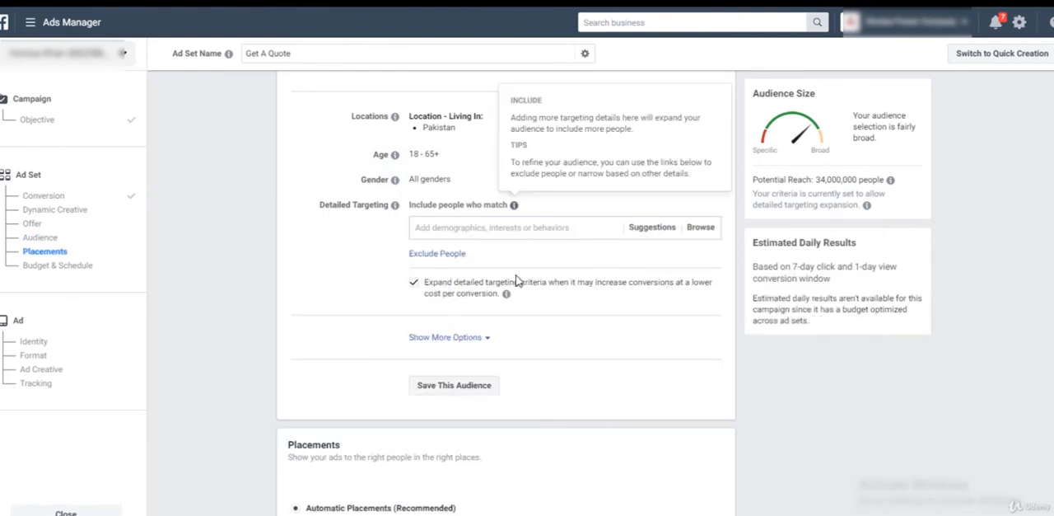
Open the audience's age range for editing and view the minimum age choices.
scroll(576, 329, "up", 2)
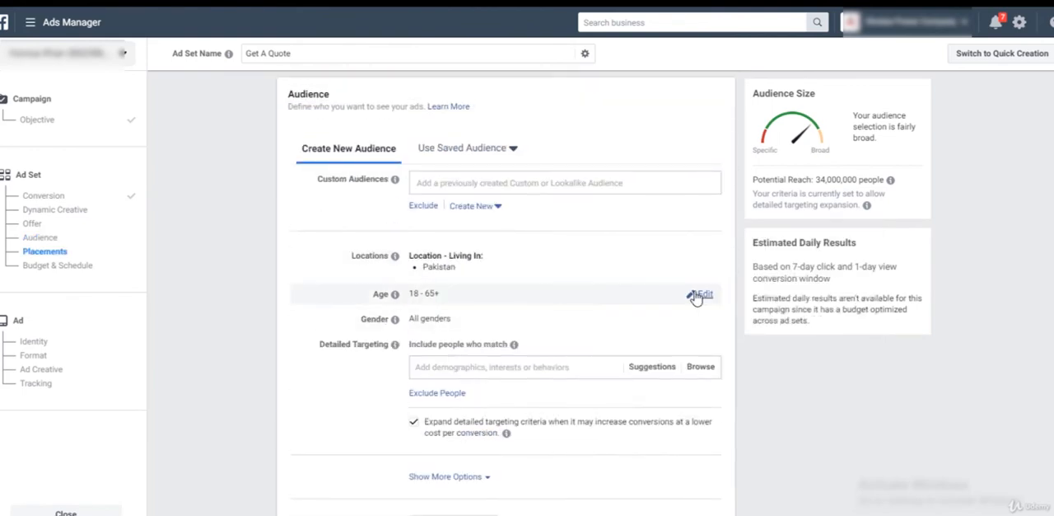
left_click(697, 293)
left_click(427, 297)
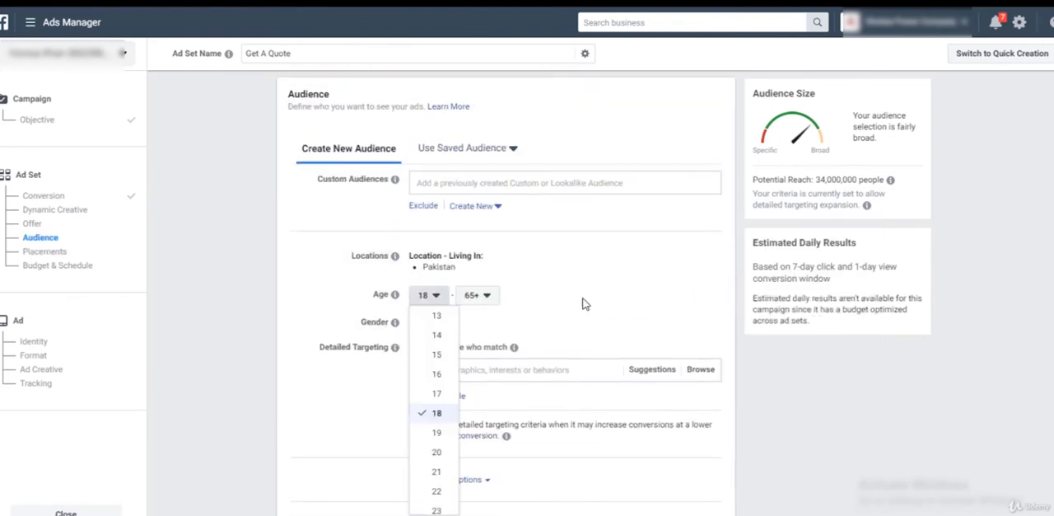
left_click(582, 300)
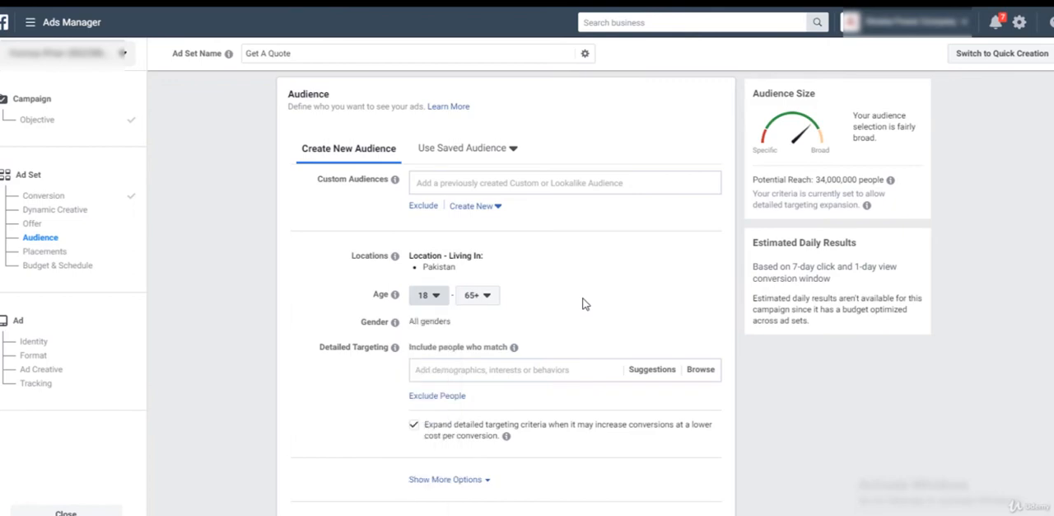
left_click(429, 298)
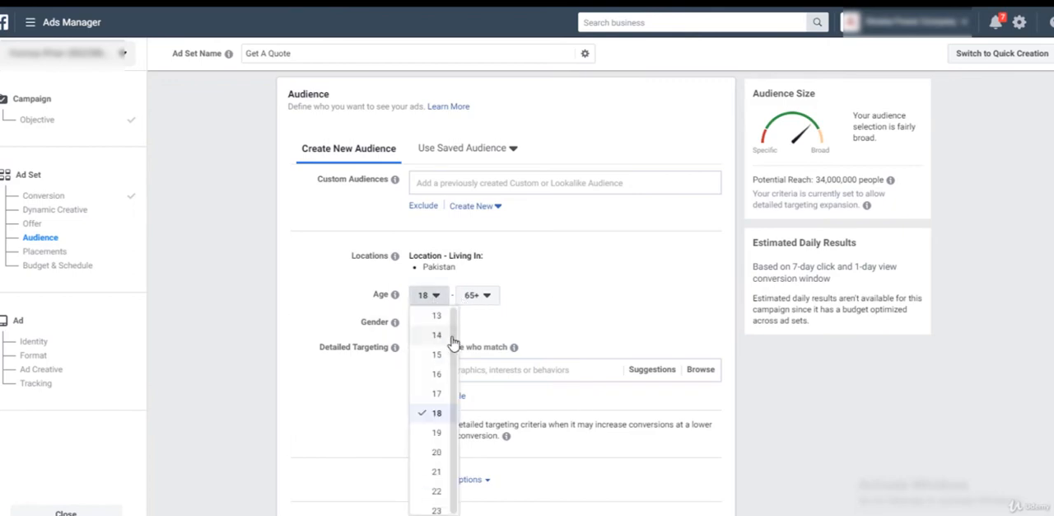
left_click(307, 293)
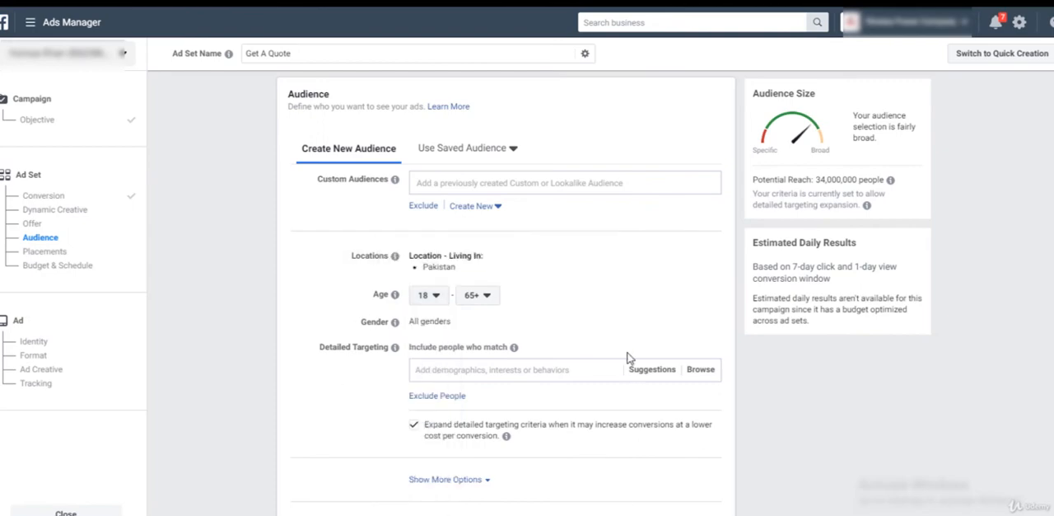
Open the audience's locations for editing and include Karachi, Sindh in place of Pakistan.
mouse_move(442, 262)
mouse_move(353, 252)
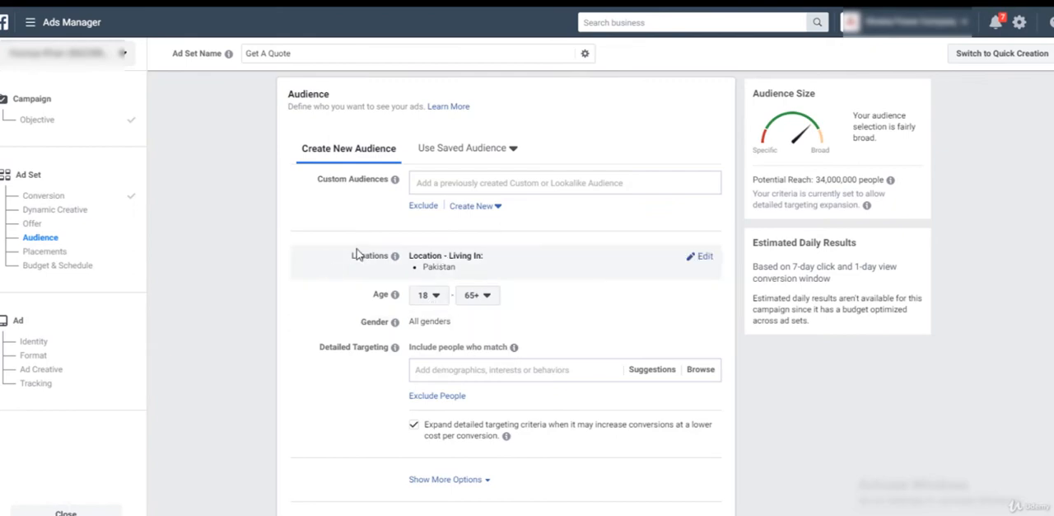
left_click(705, 258)
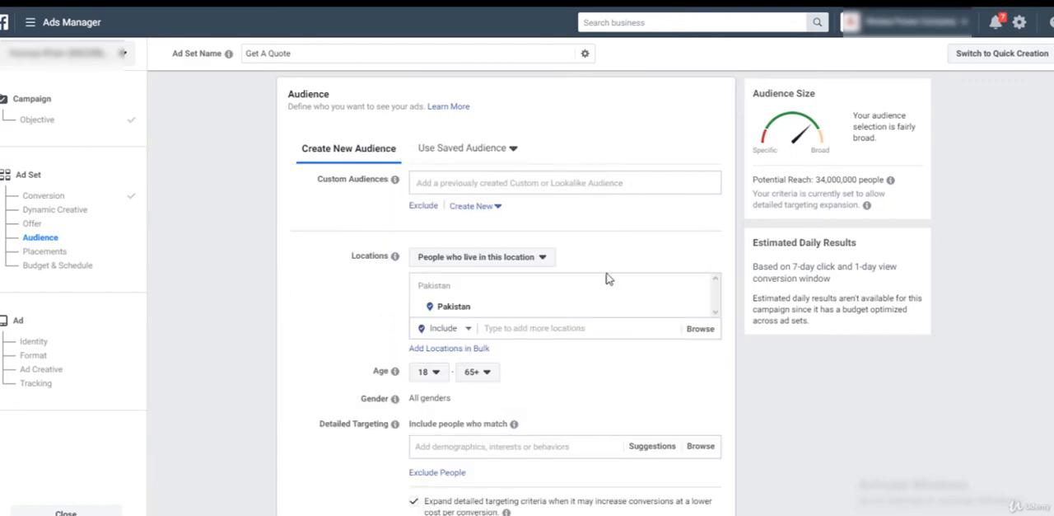
mouse_move(704, 313)
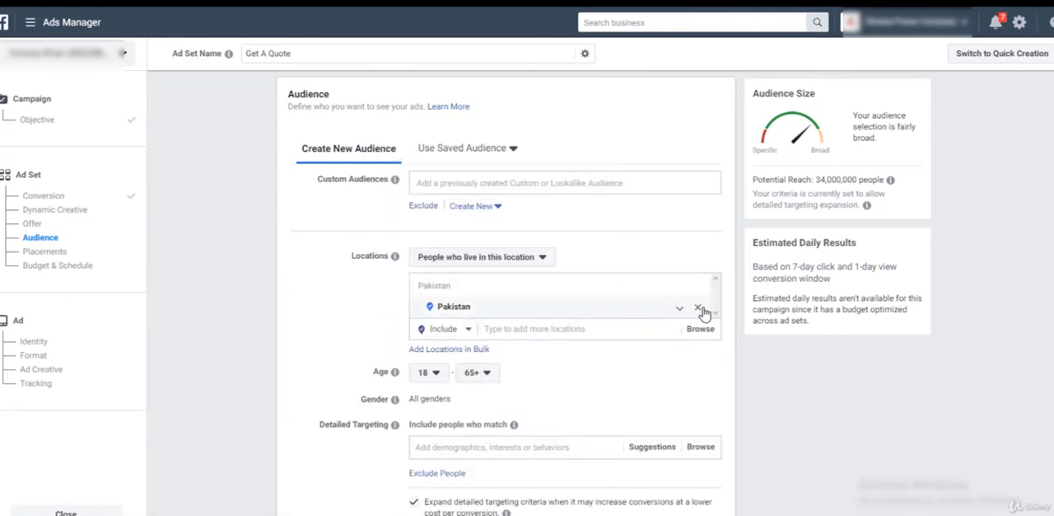
left_click(592, 329)
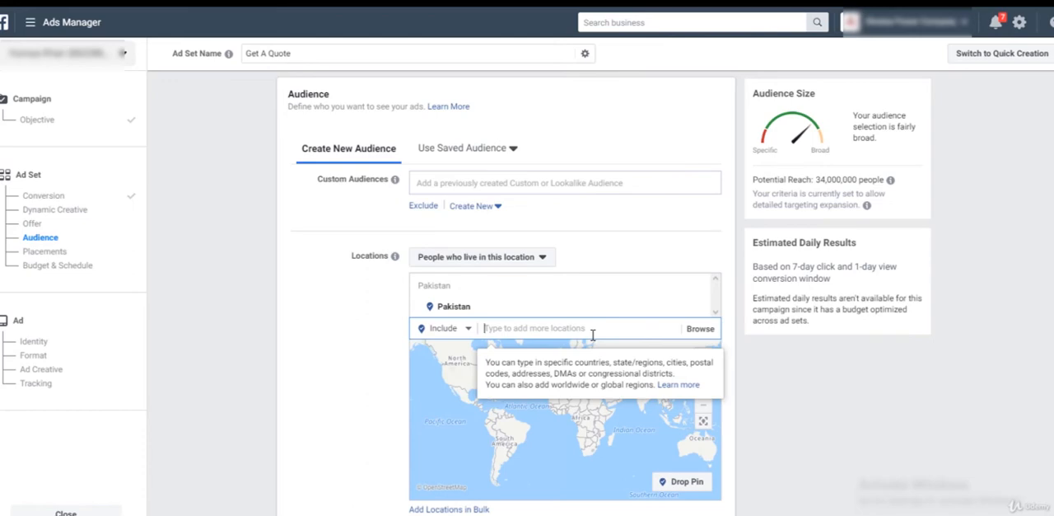
type("unit")
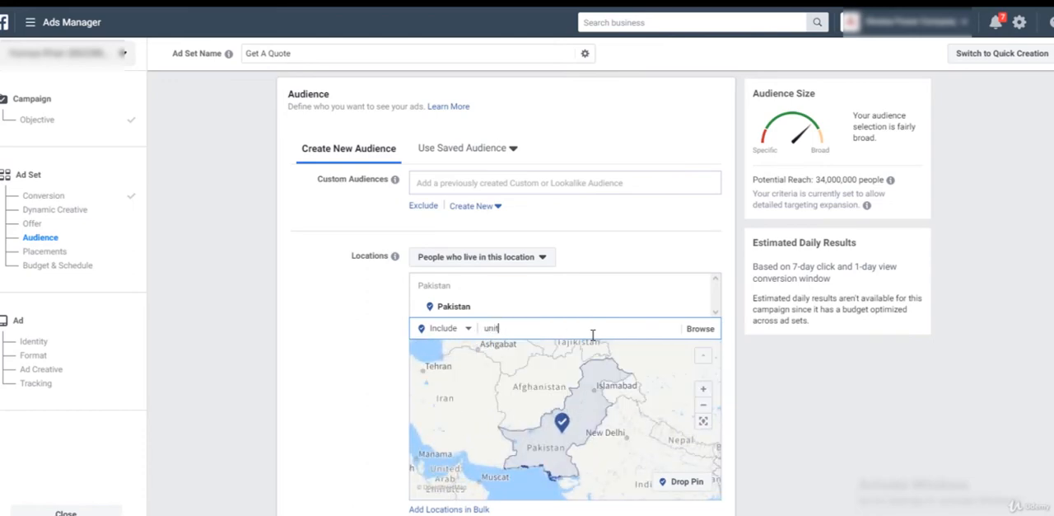
key("BackSpace")
key("BackSpace")
key("BackSpace")
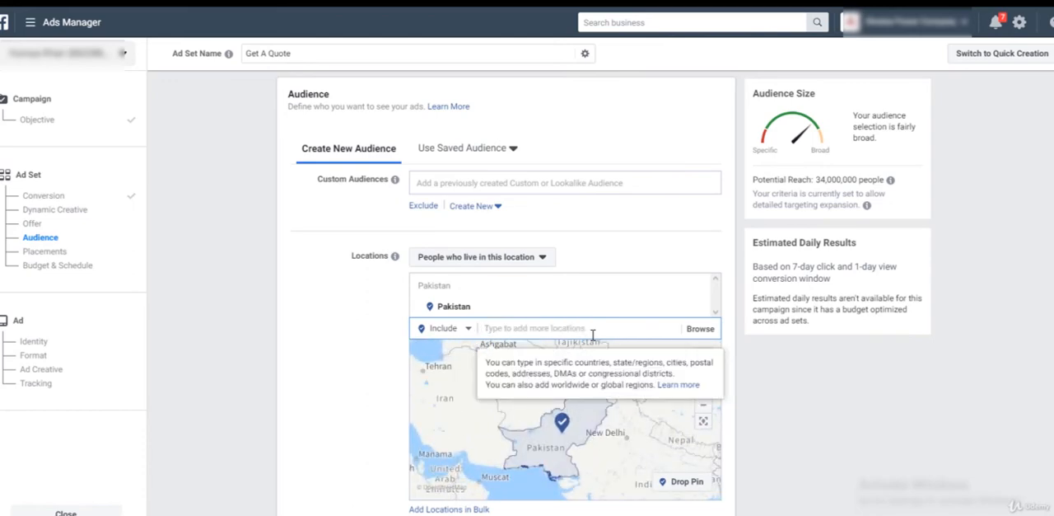
type("kara")
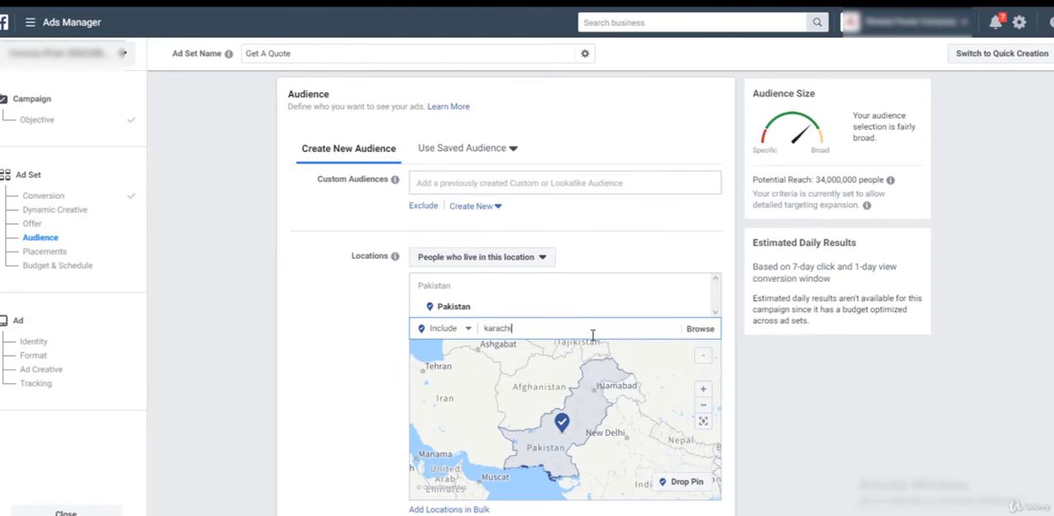
type("chi")
key("Return")
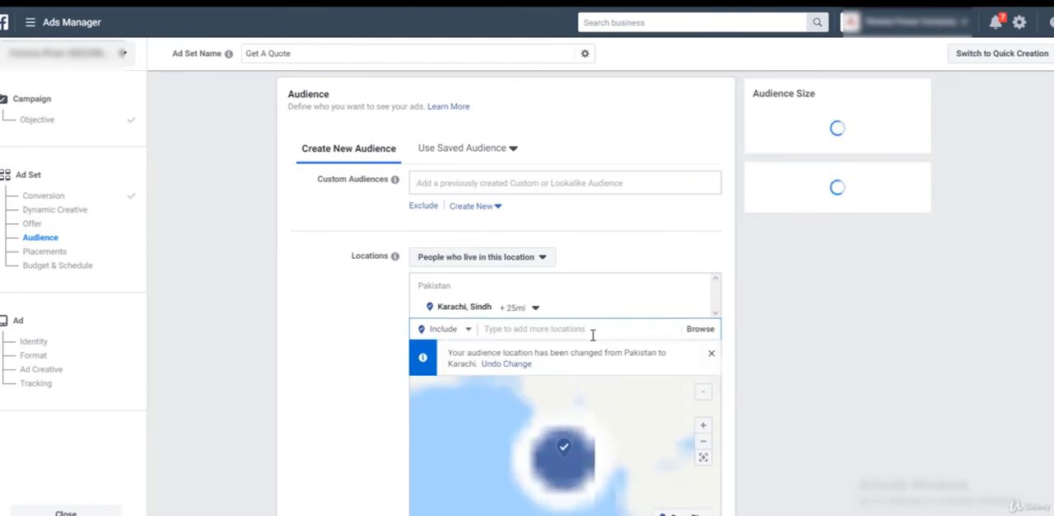
Set the audience location to the state of Sindh, Pakistan, and check the targeted region on the map.
type("sindh")
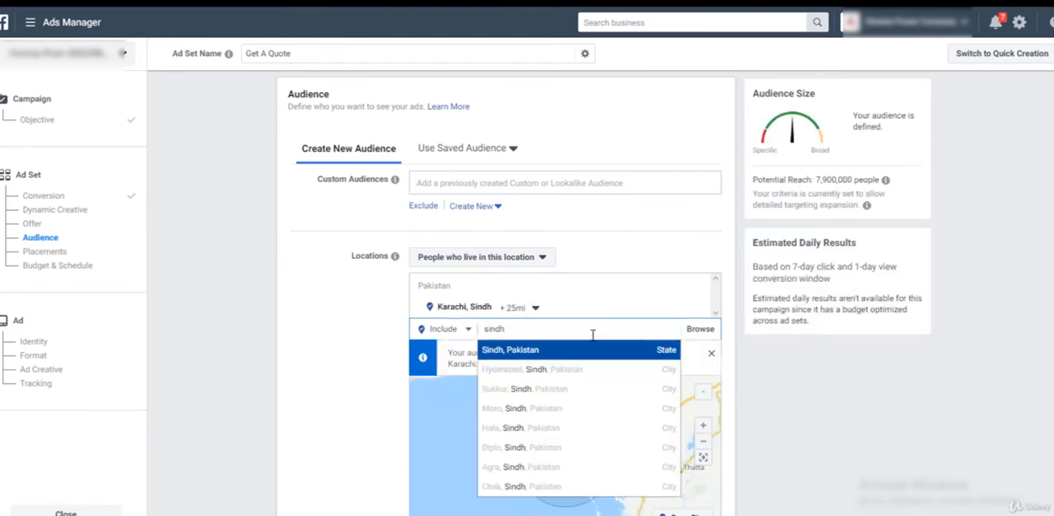
left_click(555, 353)
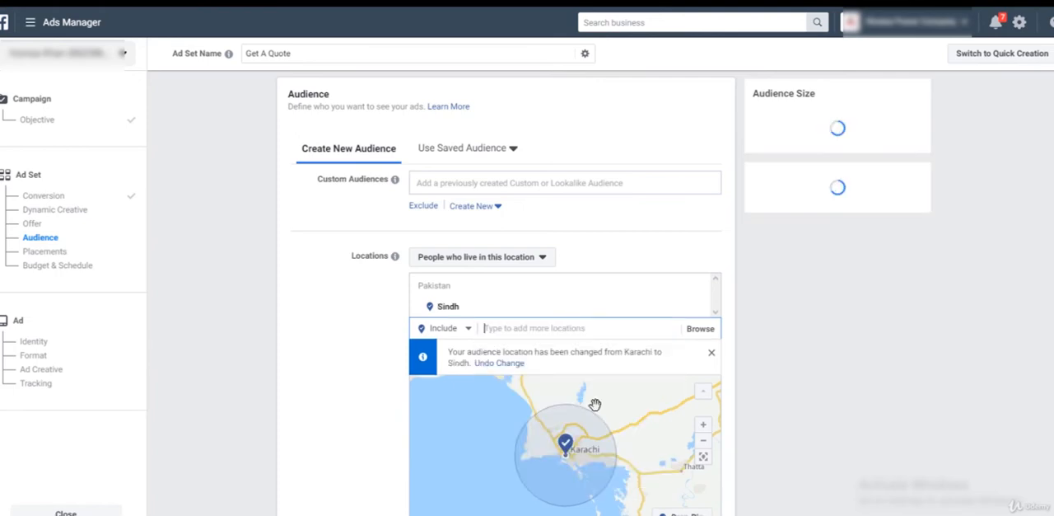
scroll(550, 502, "up", 3)
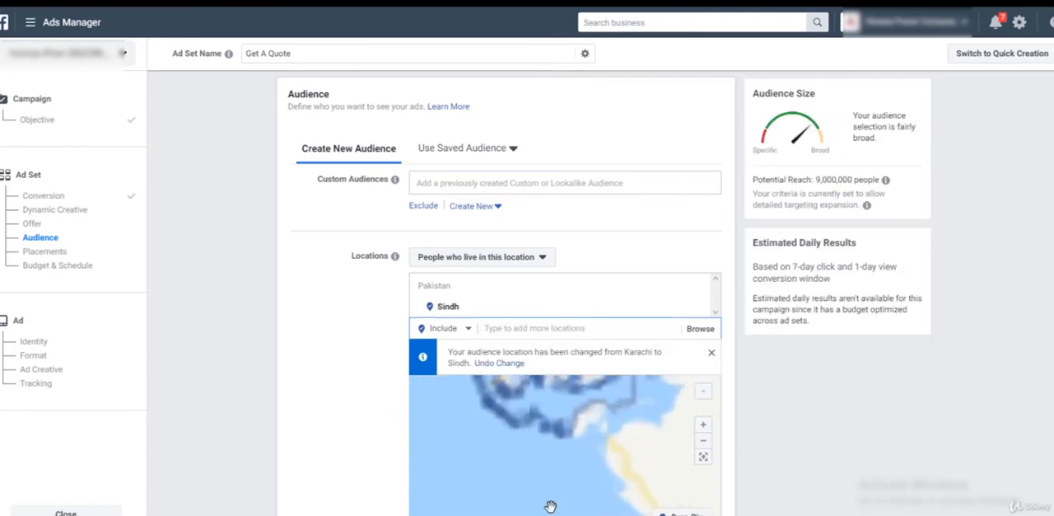
scroll(560, 486, "down", 3)
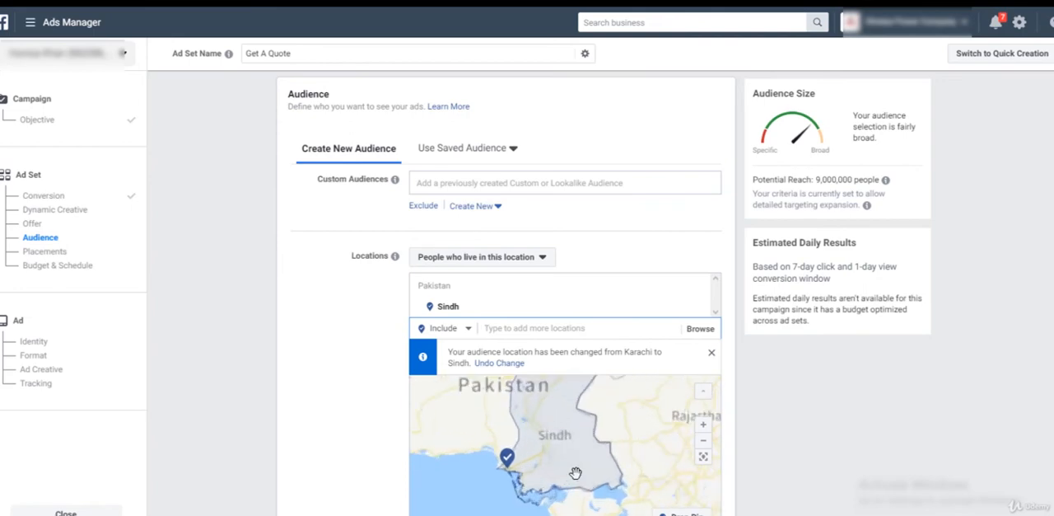
left_click_drag(569, 452, 533, 482)
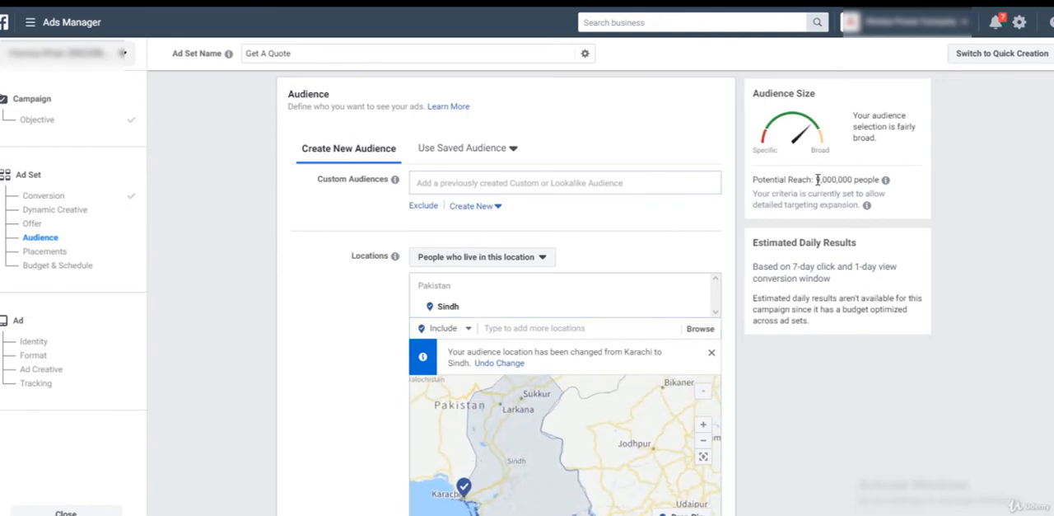
Check the audience's potential reach and review its location, age, gender and detailed targeting settings.
left_click_drag(834, 179, 858, 180)
left_click(861, 193)
scroll(665, 227, "down", 2)
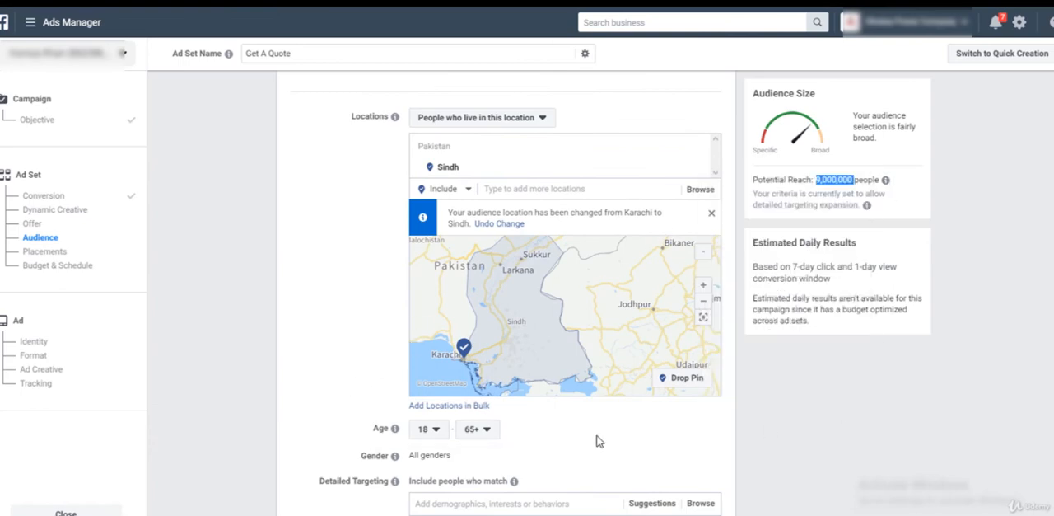
scroll(365, 348, "down", 3)
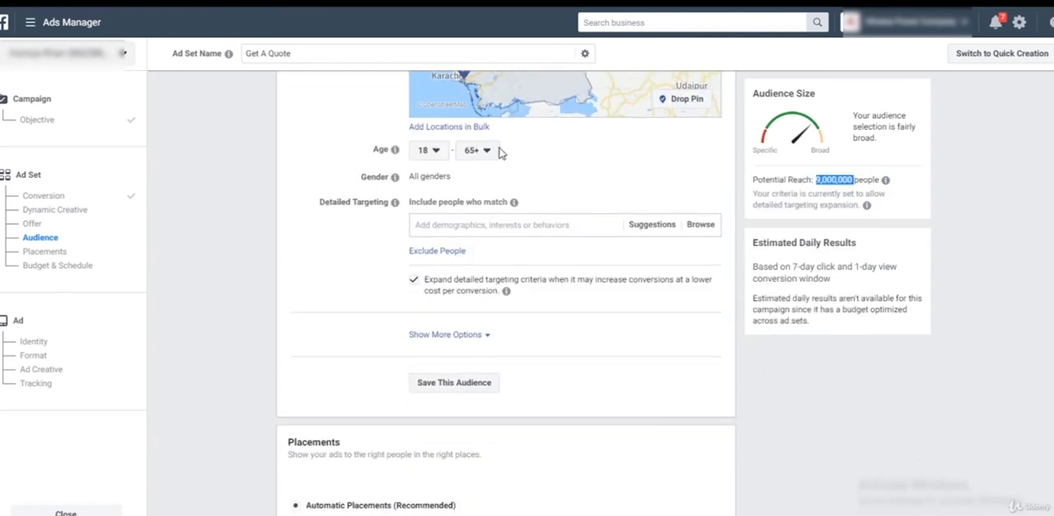
left_click(433, 221)
scroll(565, 348, "up", 2)
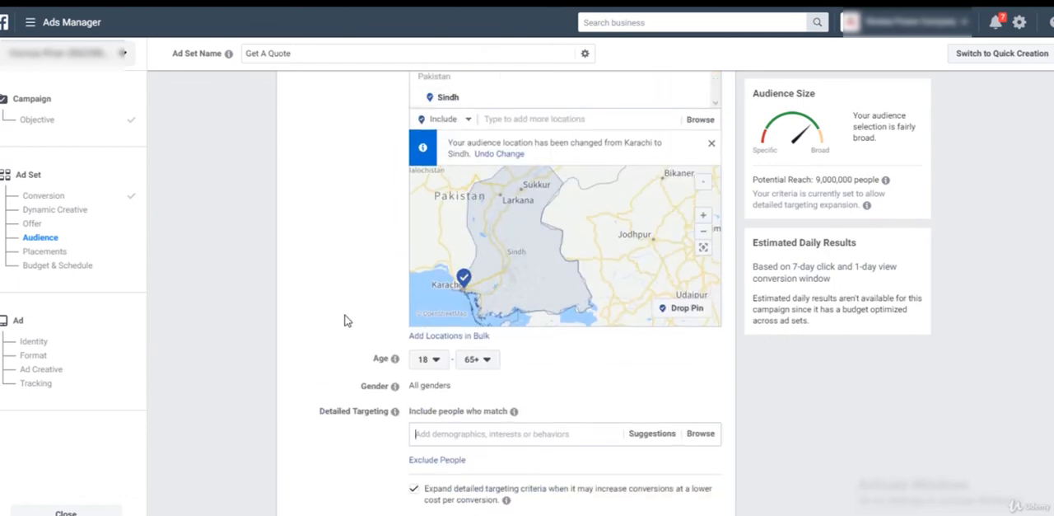
scroll(343, 322, "down", 2)
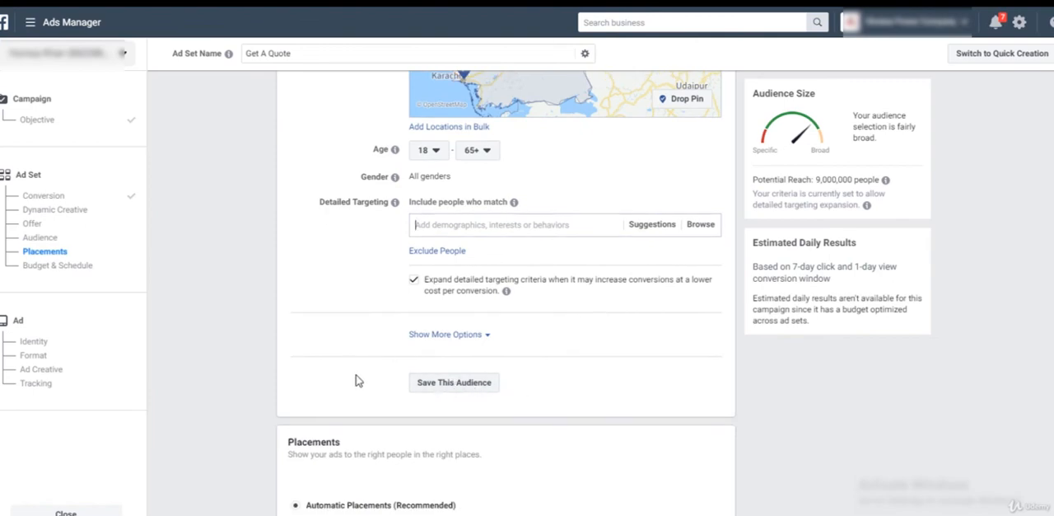
View the manual placement options for the ad set and switch back to Automatic Placements.
scroll(586, 389, "down", 5)
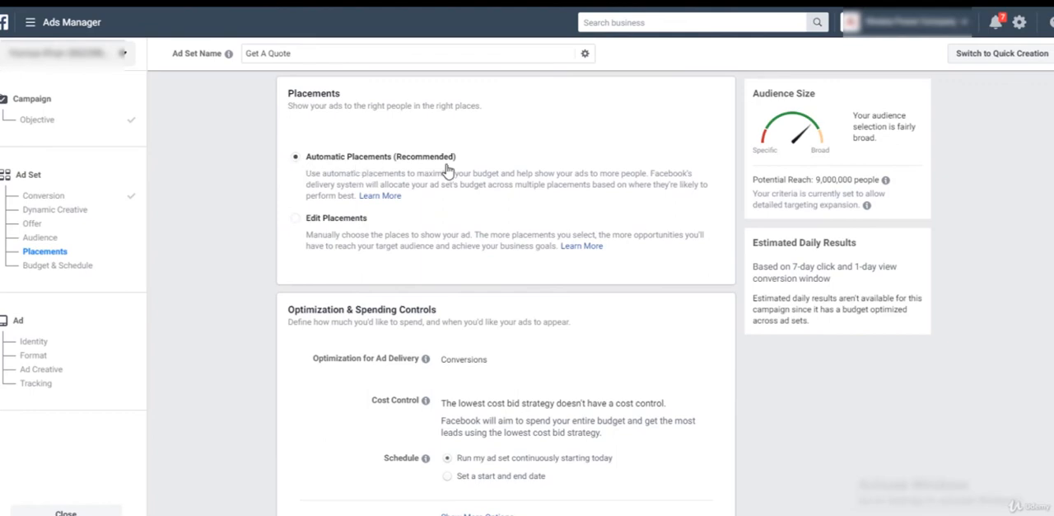
left_click(294, 221)
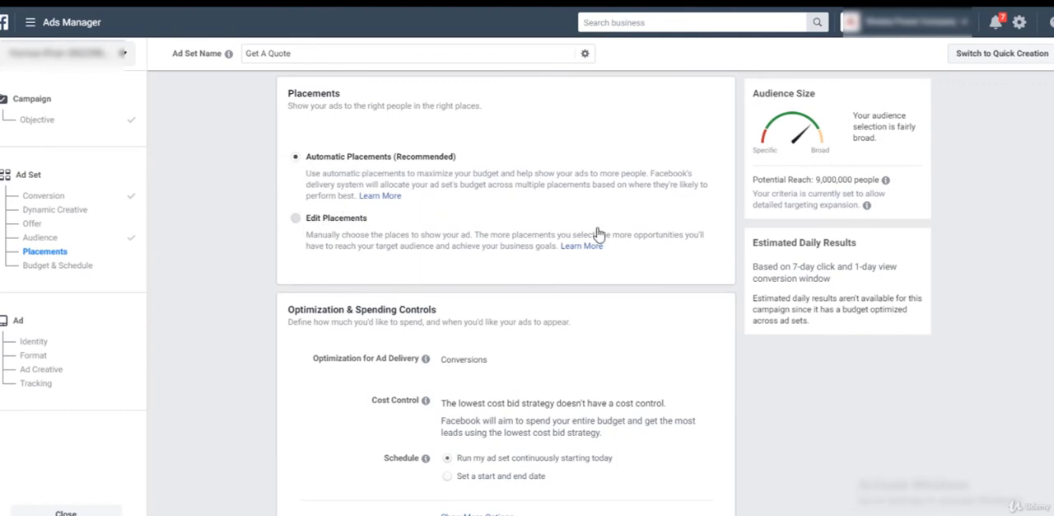
left_click(297, 157)
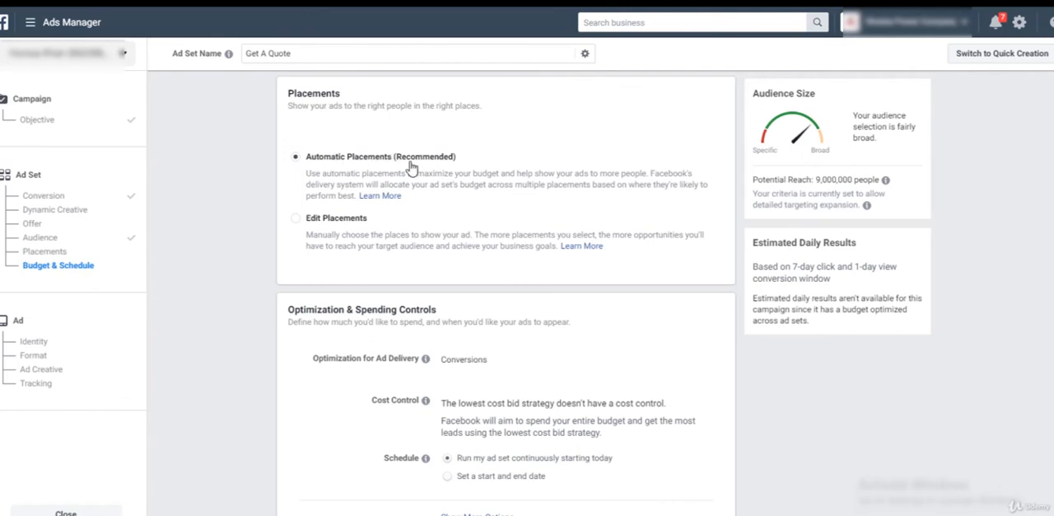
Open the optimization for ad delivery for editing, review the alternatives and choose Conversions (Recommended).
scroll(511, 311, "down", 1)
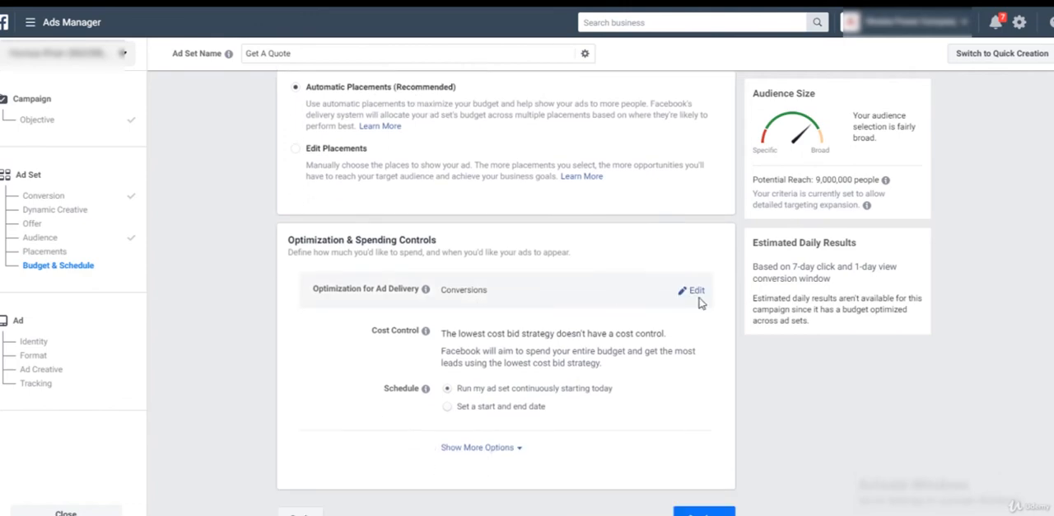
left_click(697, 292)
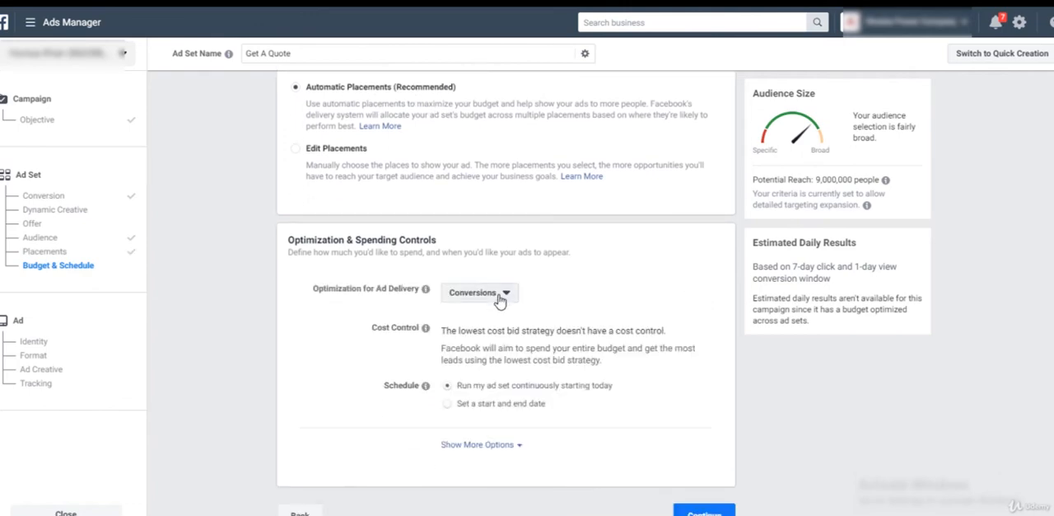
left_click(486, 297)
mouse_move(516, 381)
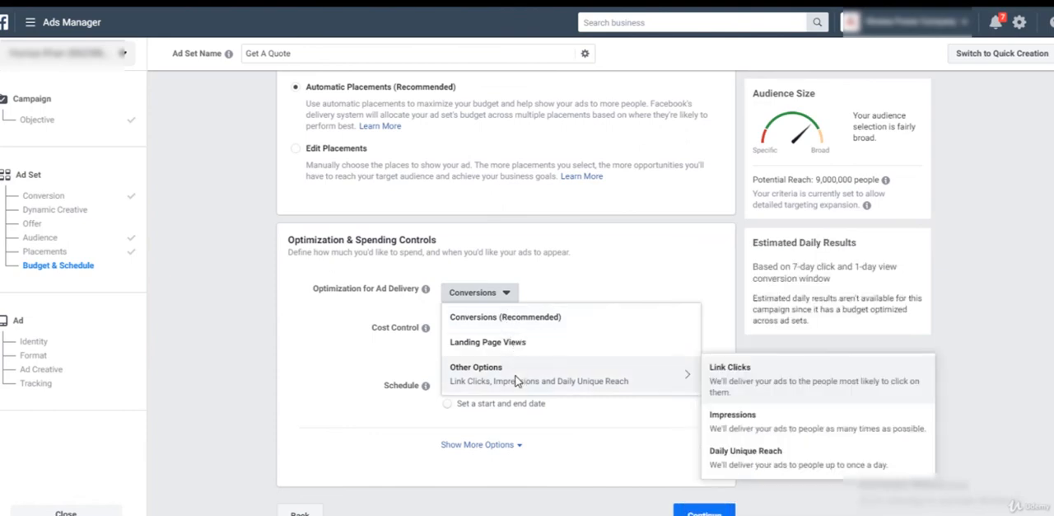
mouse_move(518, 324)
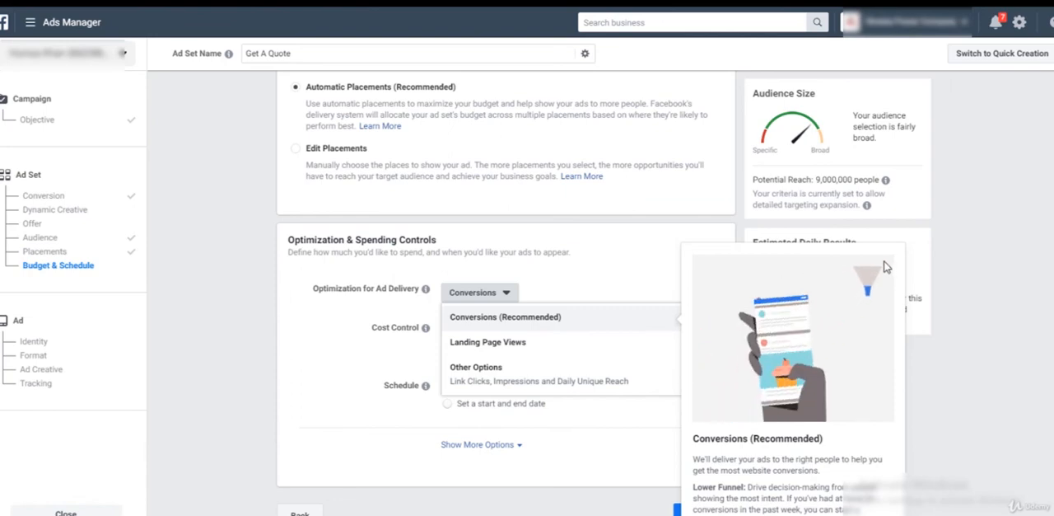
left_click(636, 319)
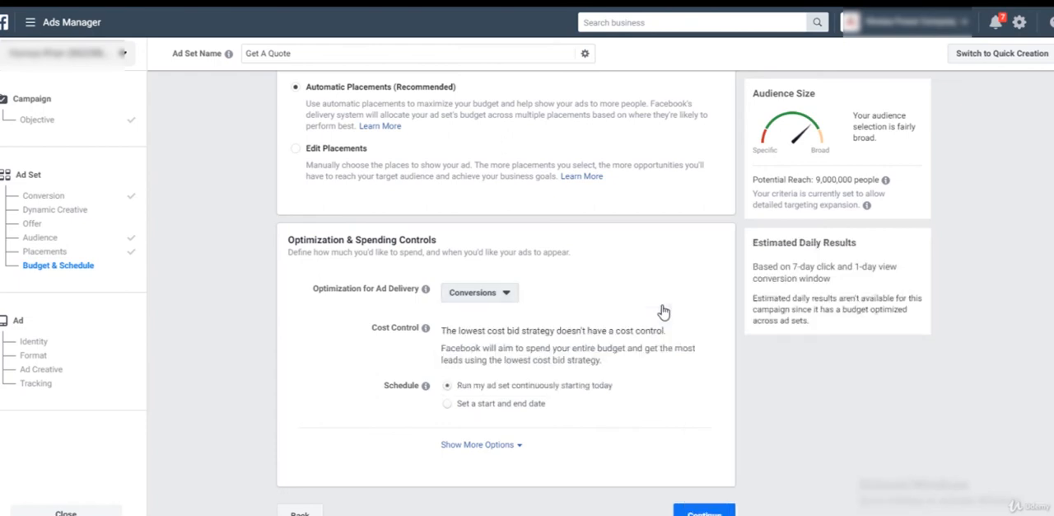